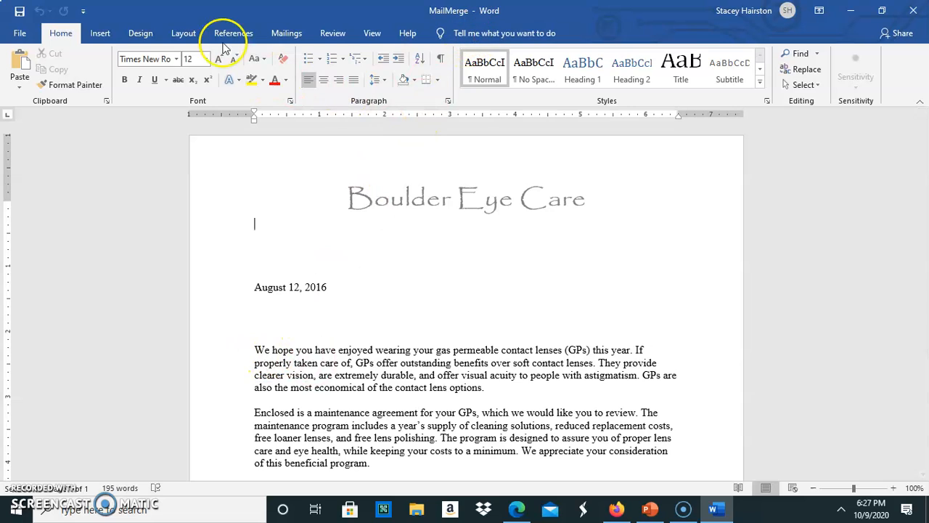
# - Launch the Step-by-Step Mail Merge Wizard from the Mailings tab's Start Mail Merge menu
pyautogui.click(289, 36)
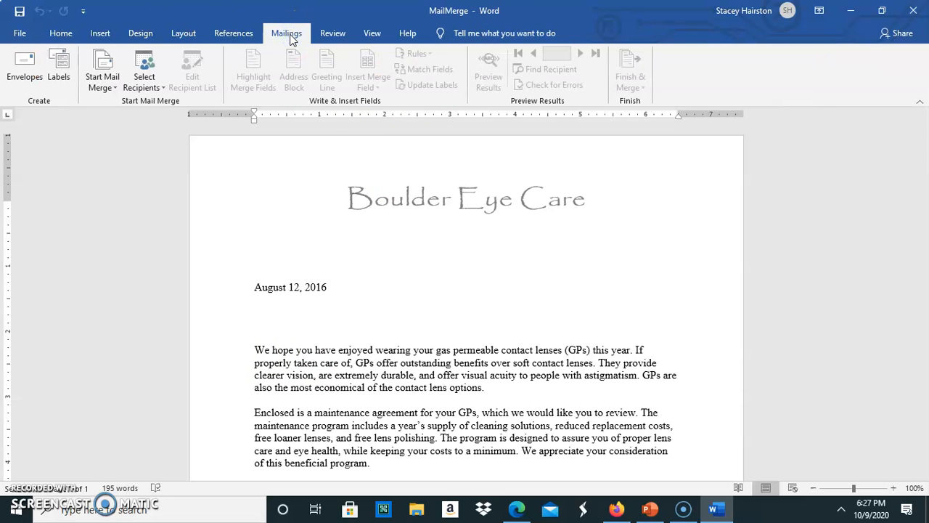
pyautogui.click(99, 88)
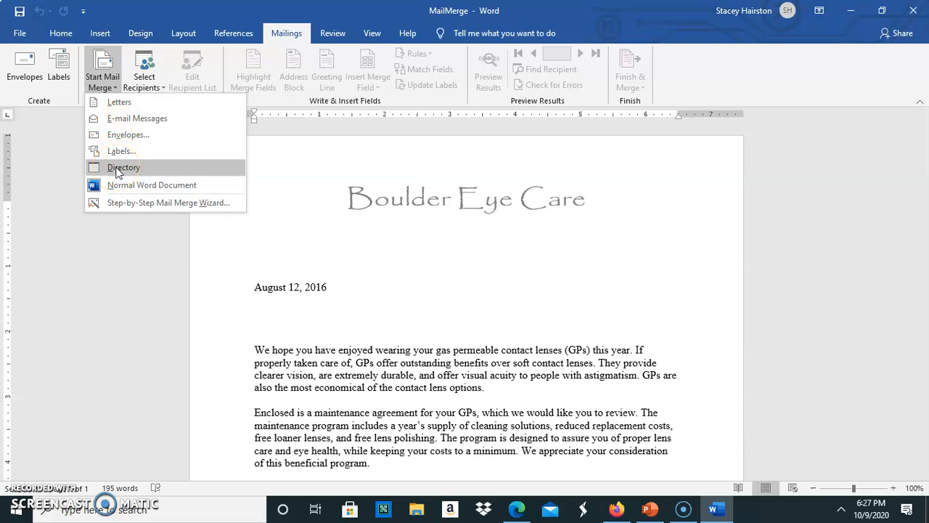
pyautogui.click(129, 202)
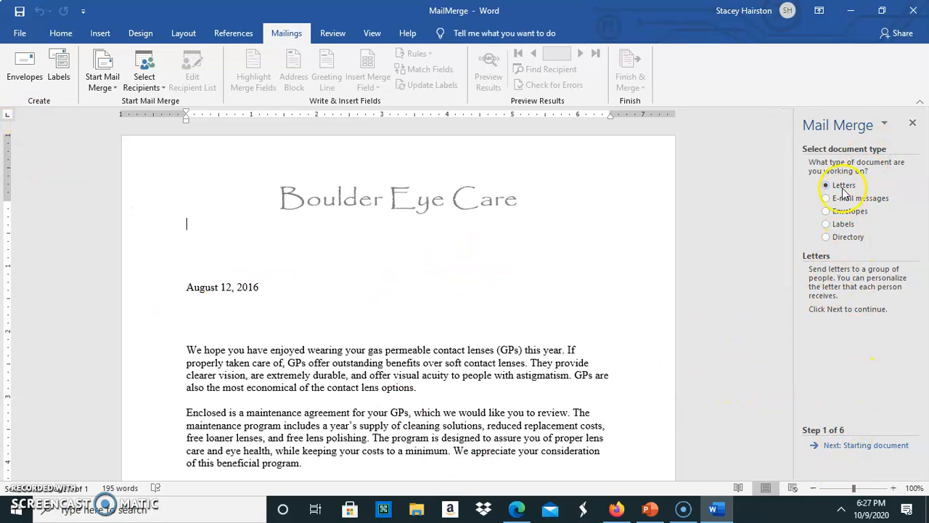
# - Keep Letters and Use the current document, advancing the wizard to Select recipients
pyautogui.click(884, 124)
pyautogui.click(884, 125)
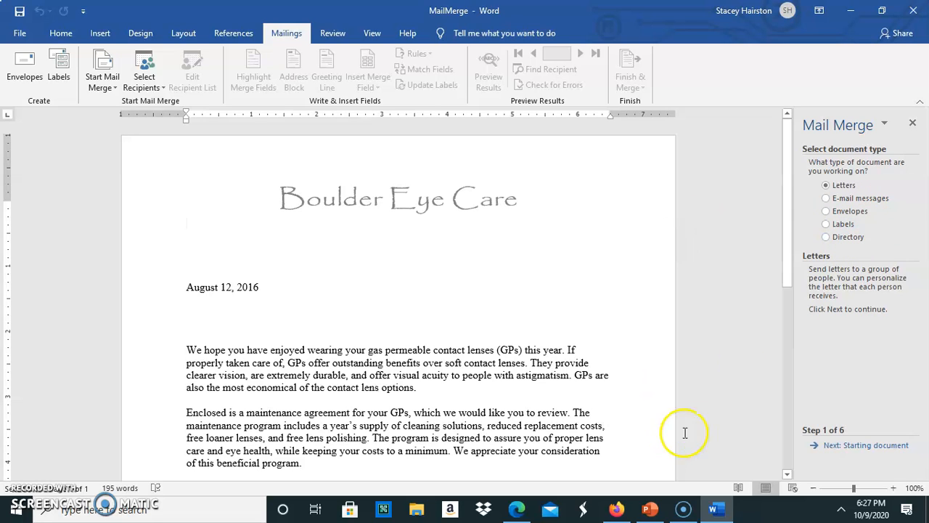
pyautogui.click(839, 445)
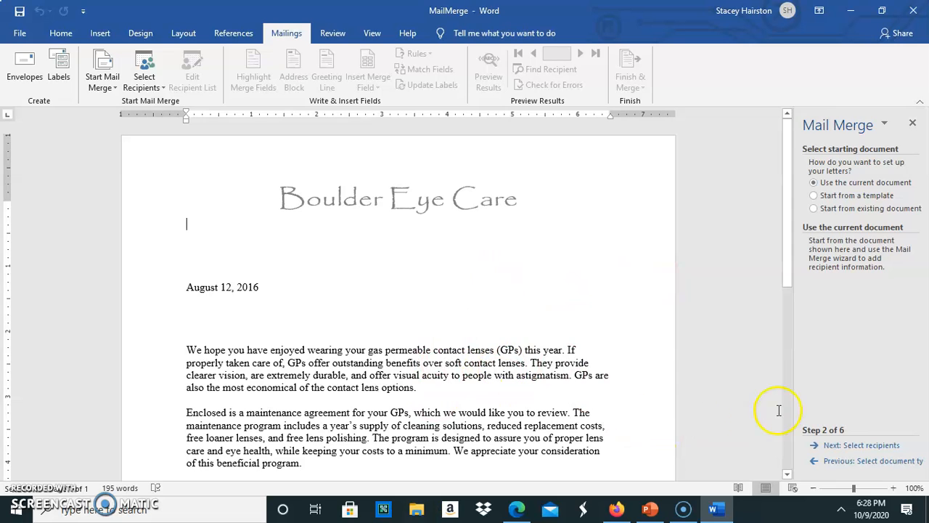
pyautogui.click(848, 446)
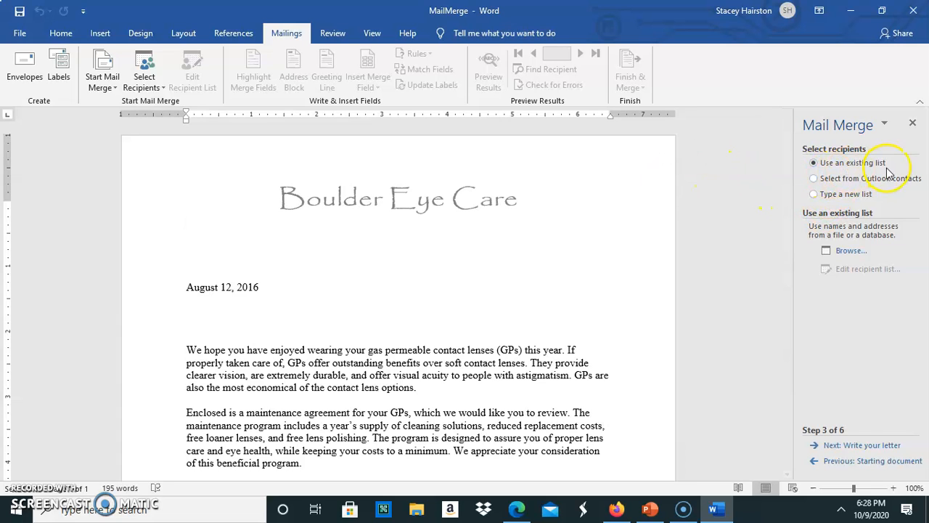
# - Browse to the Desktop, open Office_Address_List as the data source, and pick the Office_Address_List$ sheet
pyautogui.click(846, 251)
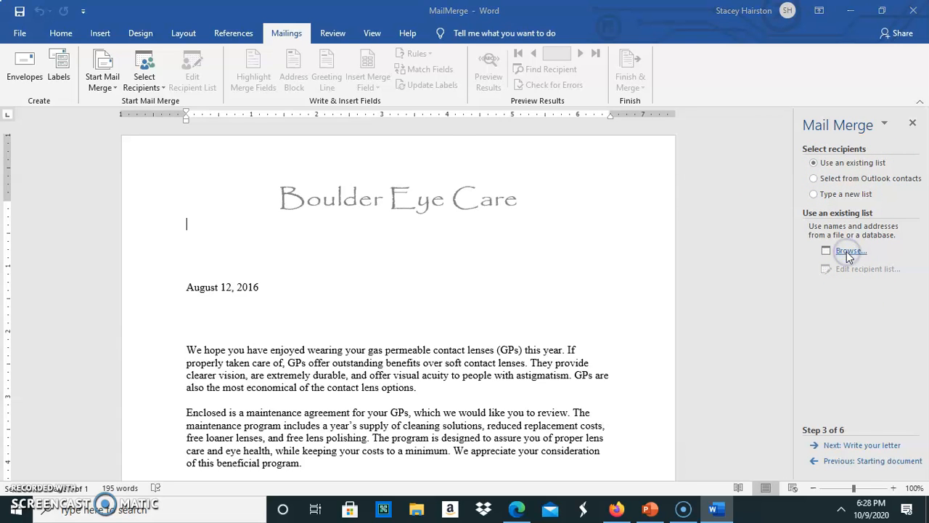
pyautogui.moveTo(242, 14); pyautogui.dragTo(450, 77)
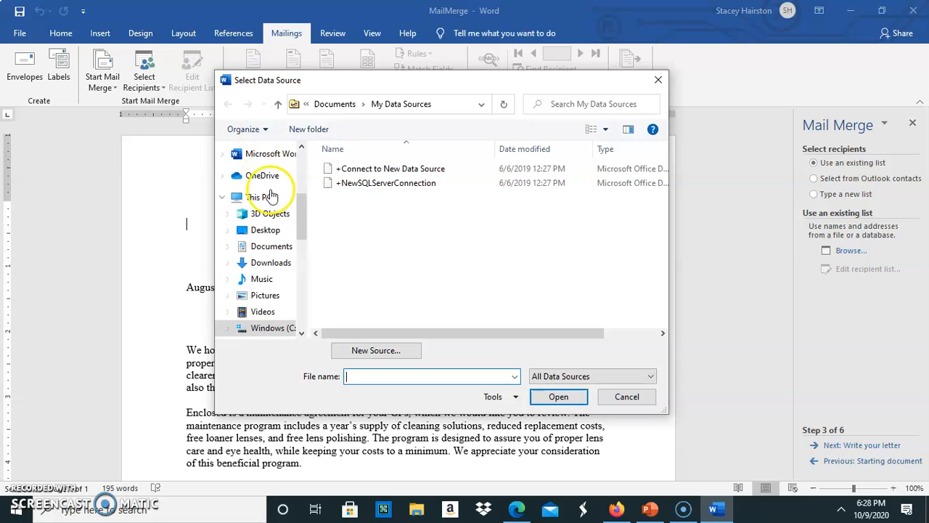
pyautogui.click(269, 232)
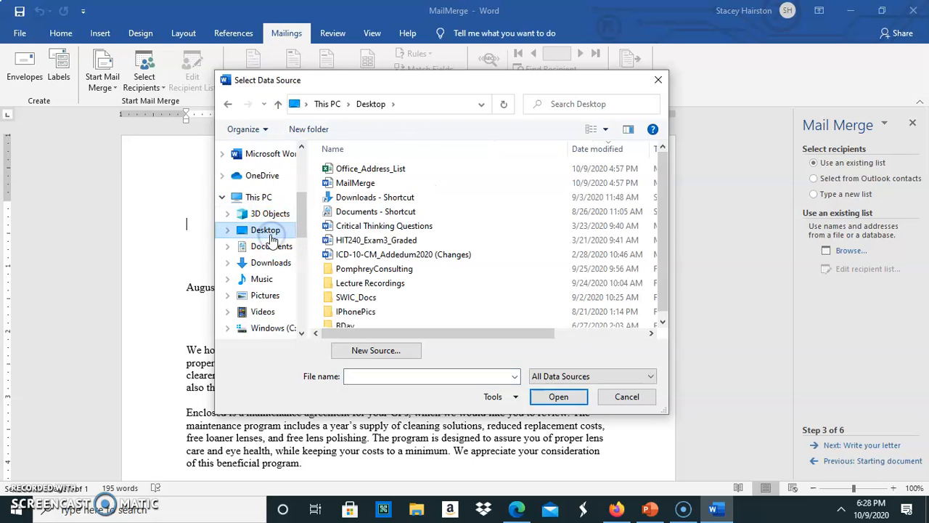
pyautogui.click(362, 173)
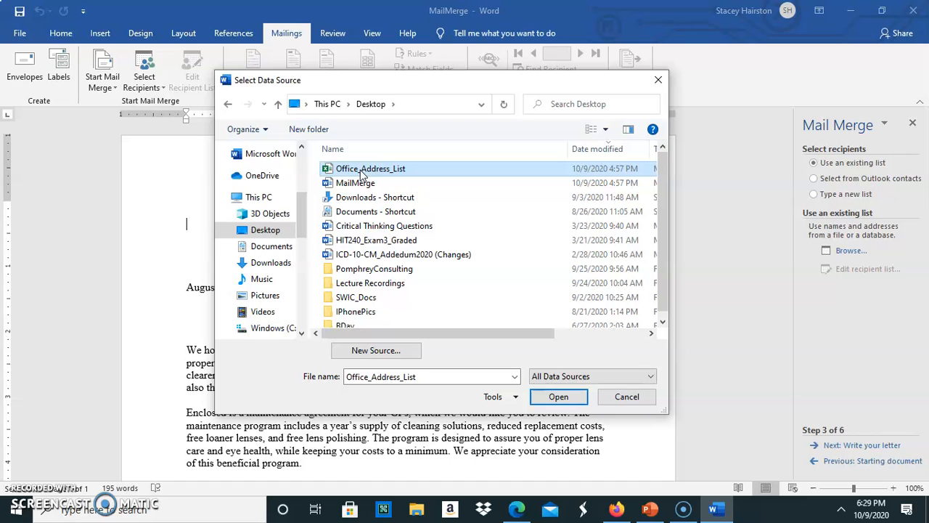
pyautogui.click(558, 401)
pyautogui.click(338, 209)
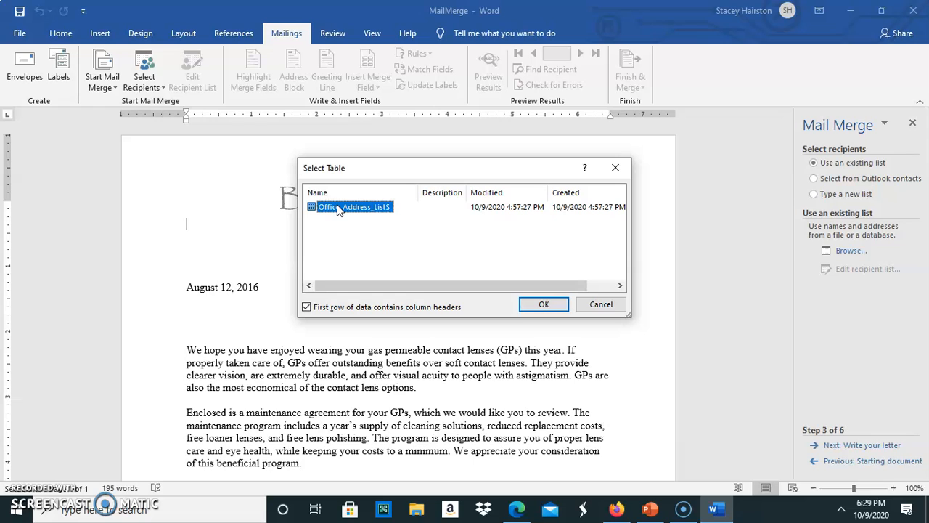
# - Confirm the Office_Address_List$ sheet with first row as column headers, loading six recipients
pyautogui.click(305, 311)
pyautogui.click(541, 308)
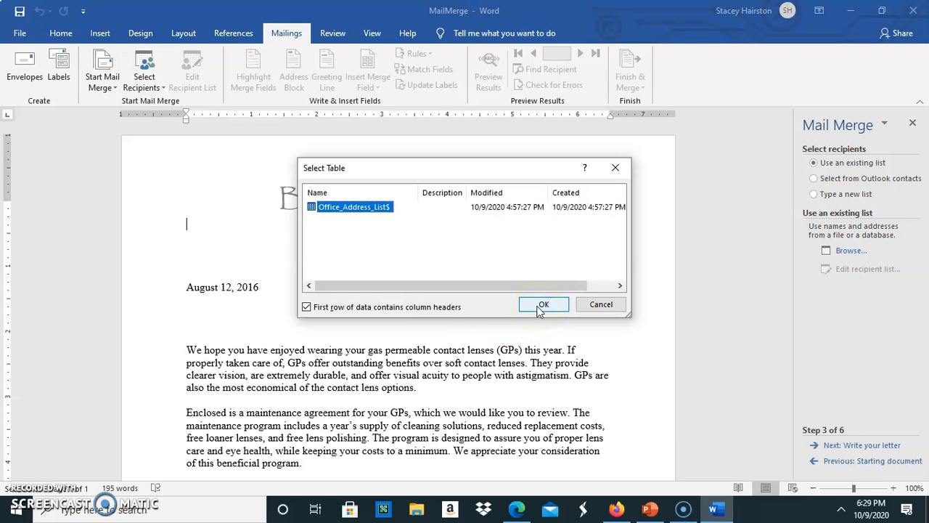
pyautogui.click(541, 306)
pyautogui.click(408, 216)
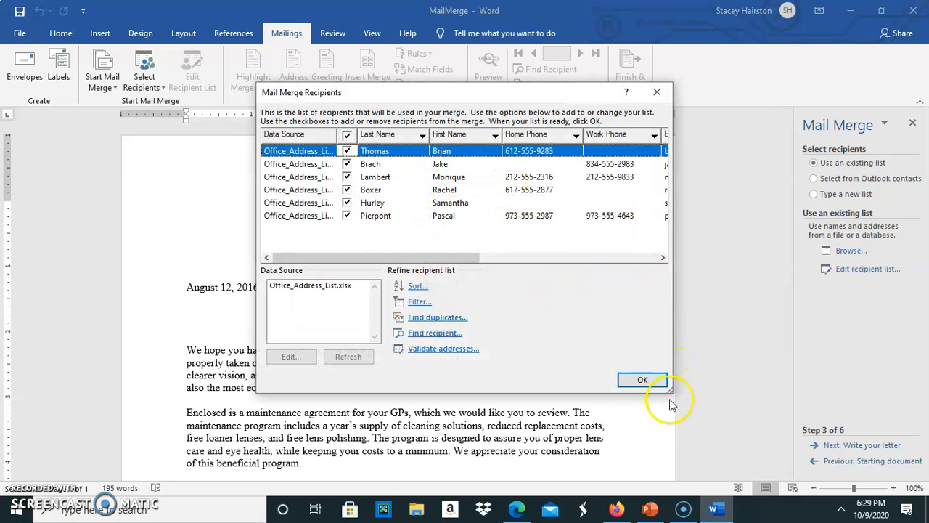
# - Widen the recipients dialog, toggle all six recipients off and back on, and accept the list
pyautogui.moveTo(669, 393); pyautogui.dragTo(796, 438)
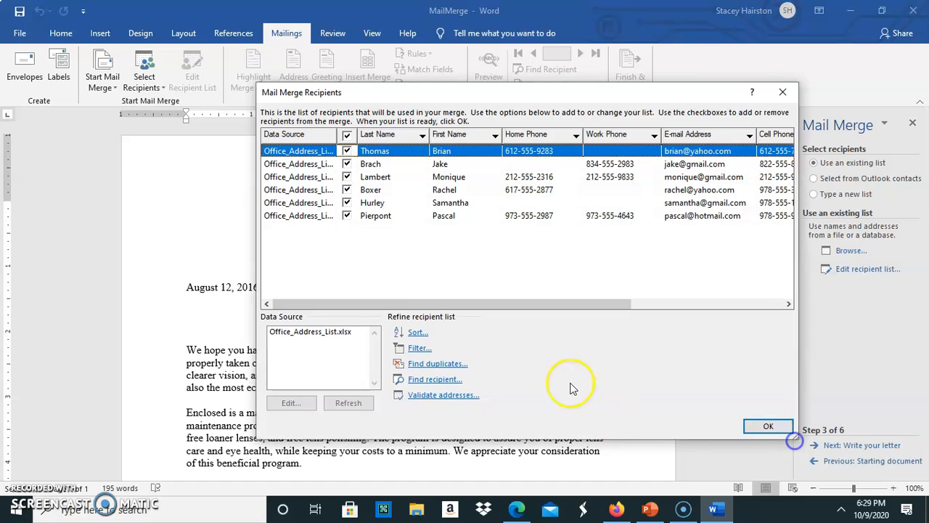
pyautogui.moveTo(464, 305)
pyautogui.mouseDown()
pyautogui.moveTo(533, 320)
pyautogui.moveTo(589, 264)
pyautogui.moveTo(450, 311)
pyautogui.mouseUp()
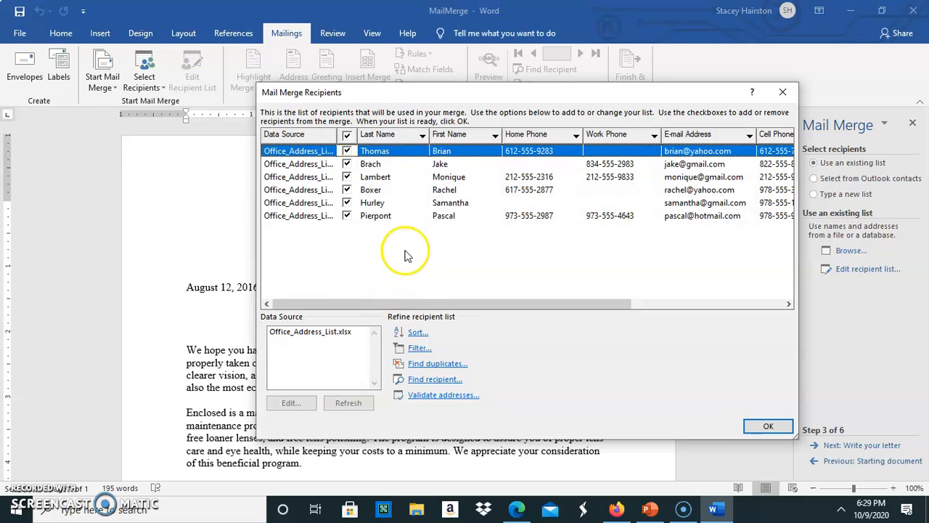
pyautogui.moveTo(373, 97); pyautogui.dragTo(333, 94)
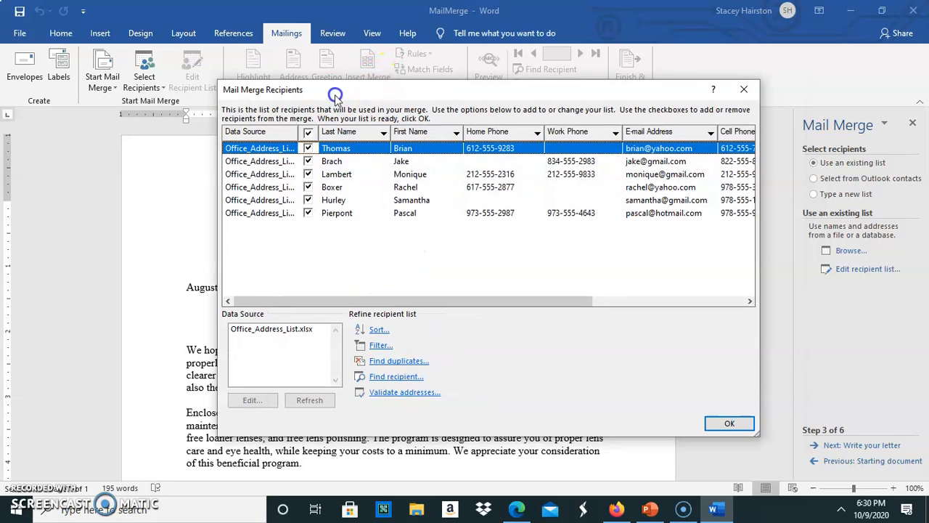
pyautogui.click(310, 134)
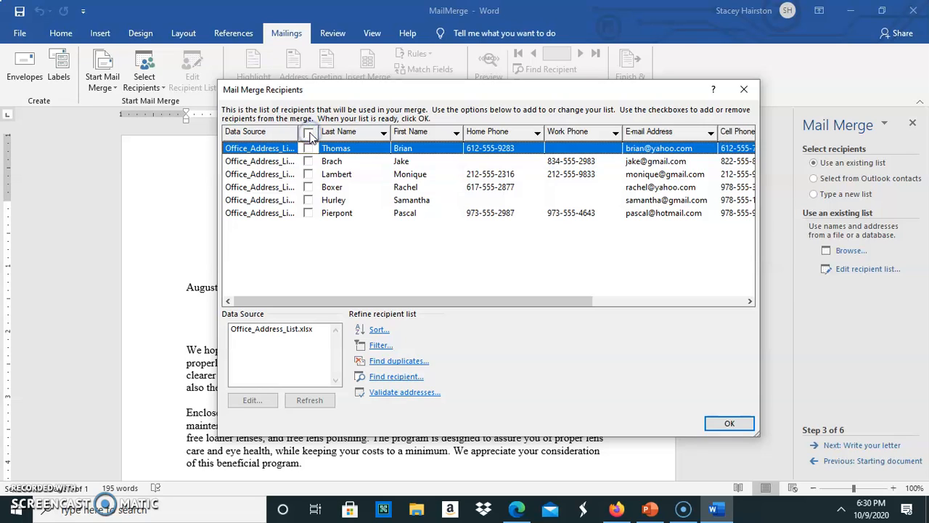
pyautogui.click(309, 135)
pyautogui.click(329, 298)
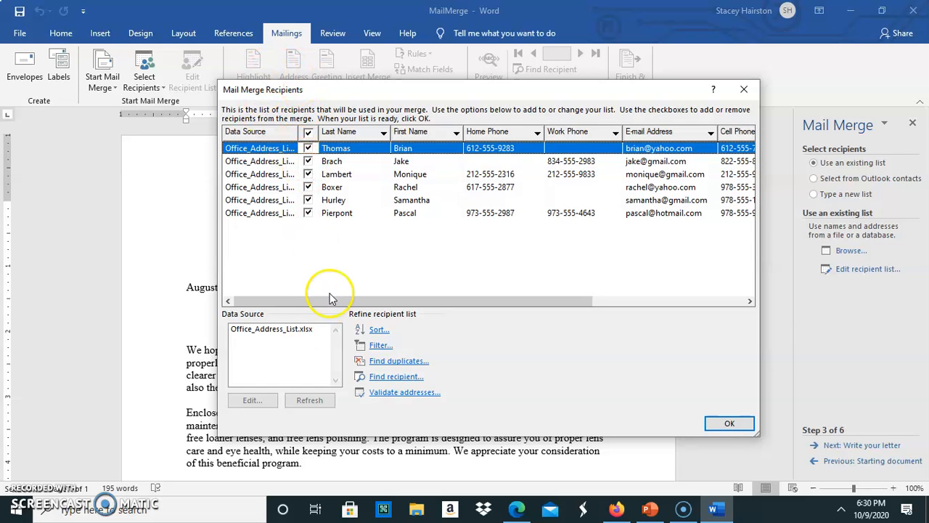
pyautogui.moveTo(548, 300); pyautogui.dragTo(426, 326)
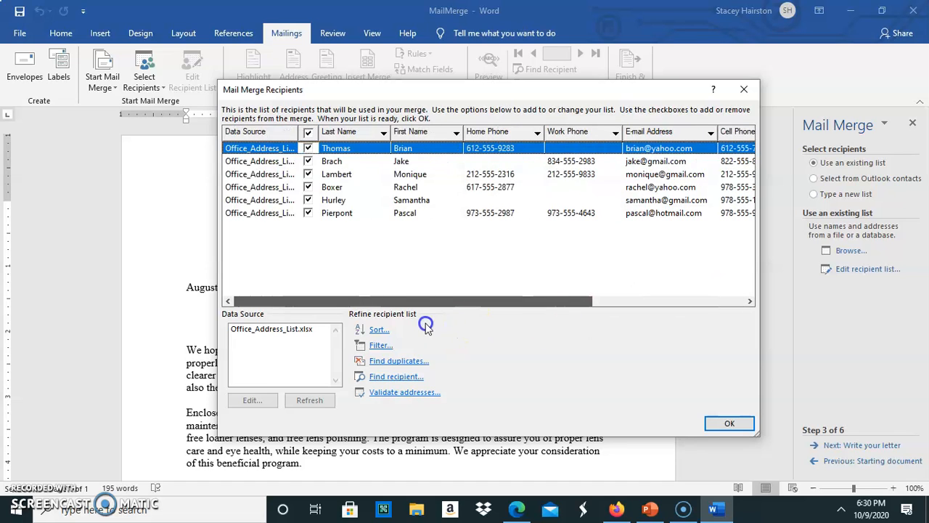
pyautogui.click(735, 433)
pyautogui.click(729, 424)
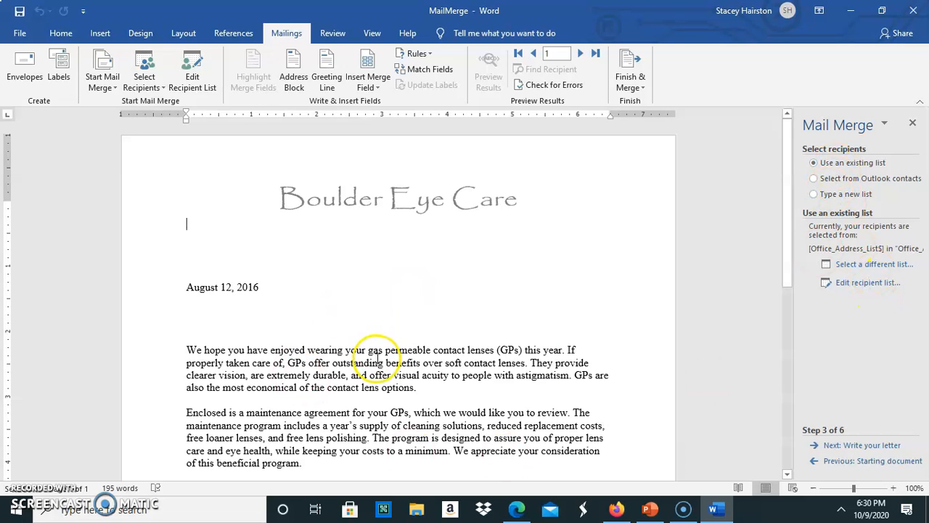
# - Go to Write your letter and, with the cursor below the date, list the merge fields via More items
pyautogui.click(839, 446)
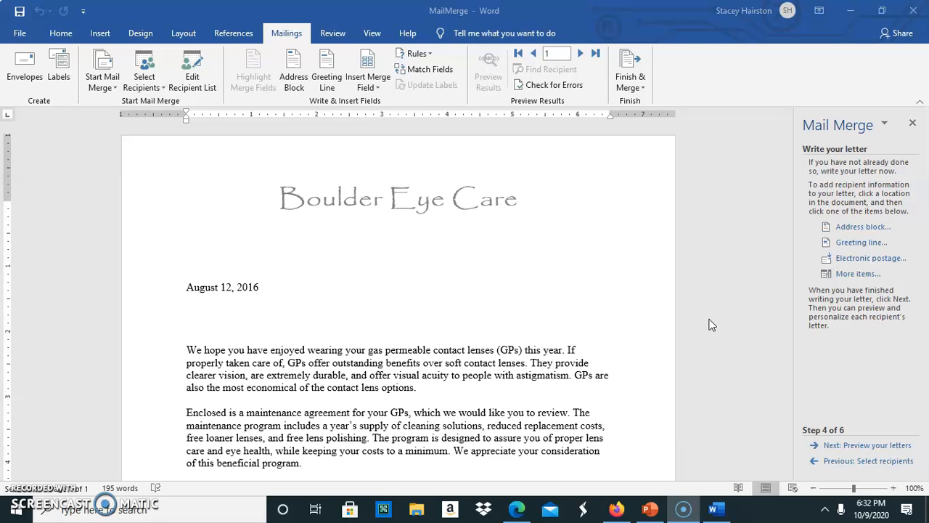
pyautogui.click(198, 314)
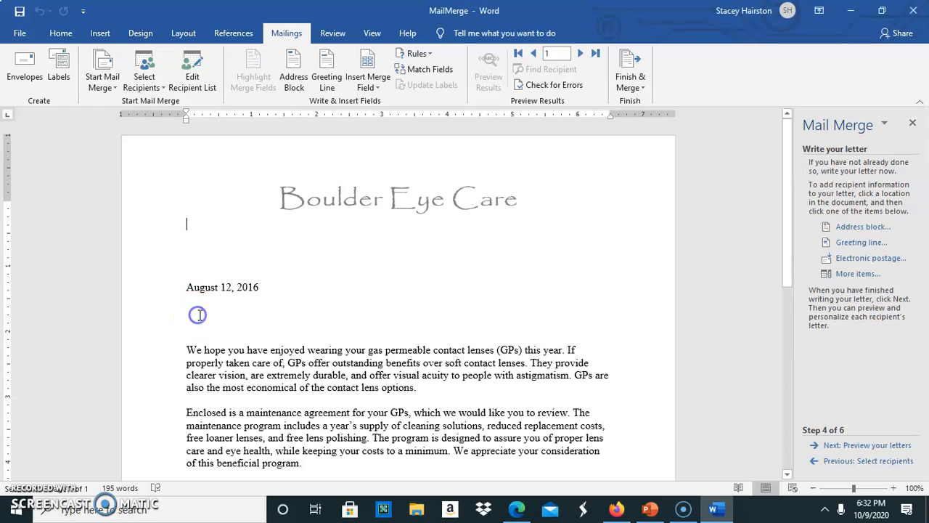
pyautogui.click(247, 305)
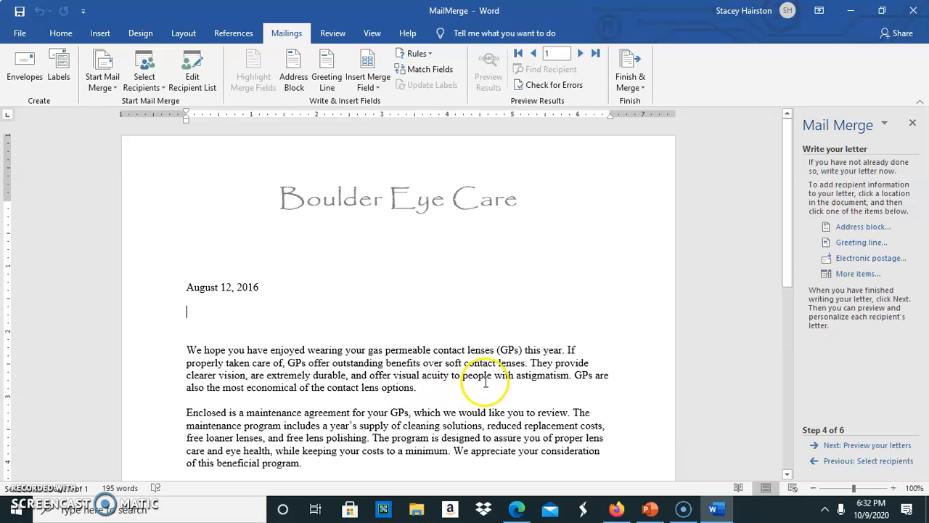
pyautogui.click(848, 282)
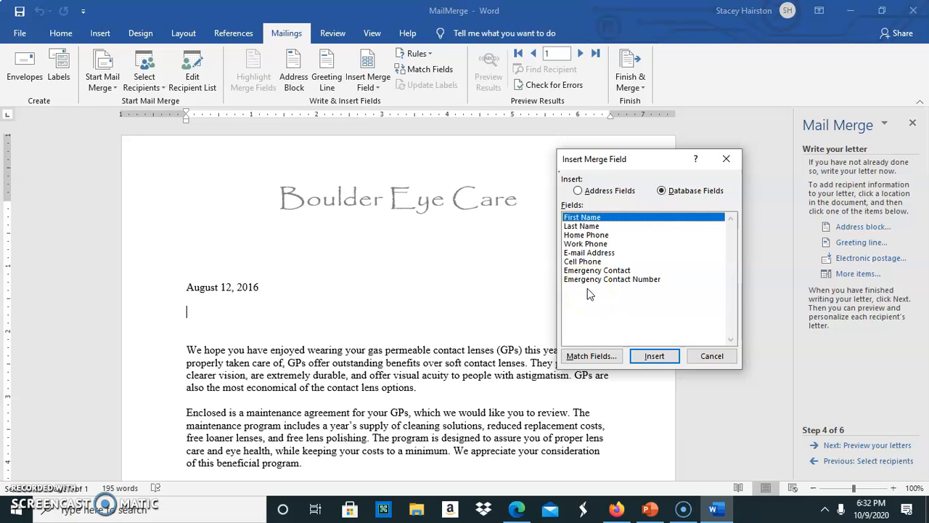
# - Cancel the Insert Merge Field and Insert Address Block dialogs without inserting anything
pyautogui.click(710, 363)
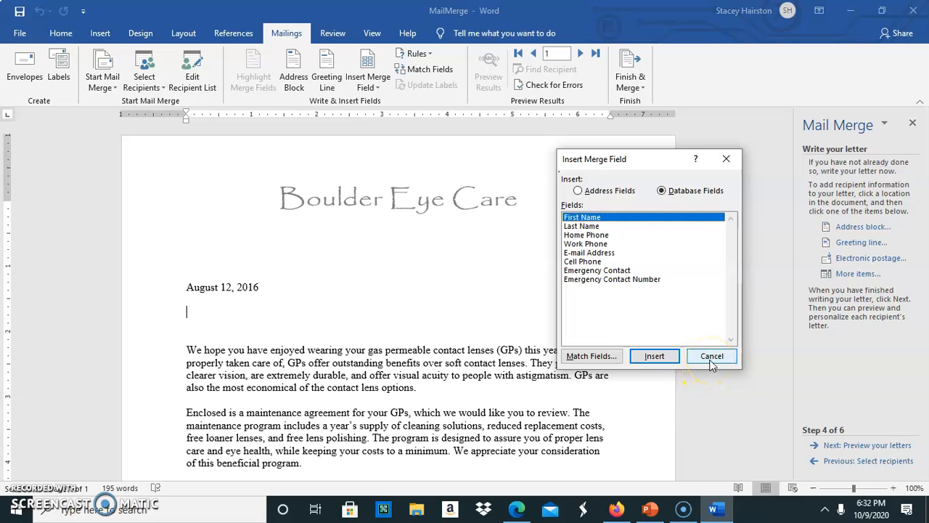
pyautogui.click(720, 359)
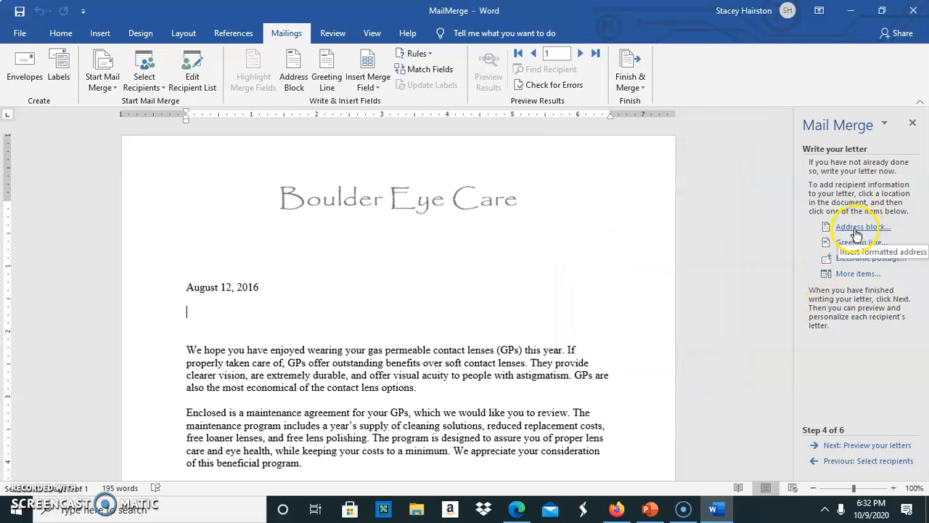
pyautogui.click(858, 228)
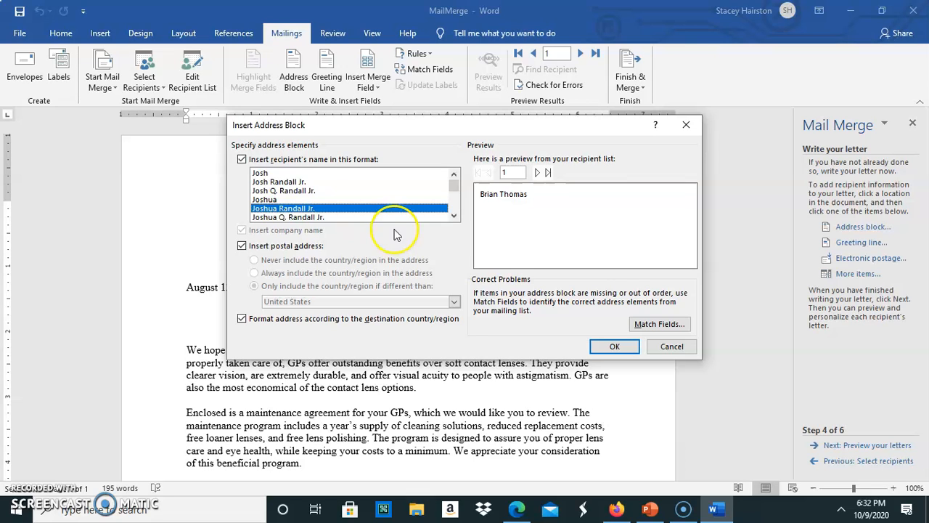
pyautogui.click(664, 347)
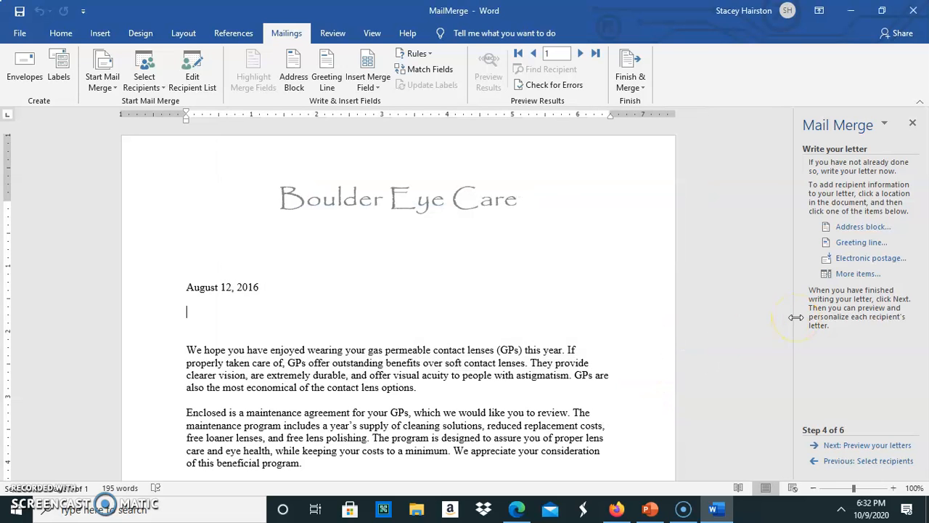
# - Insert a greeting line above the body using 'To', full name format, and Dear Sir or Madam fallback
pyautogui.click(845, 243)
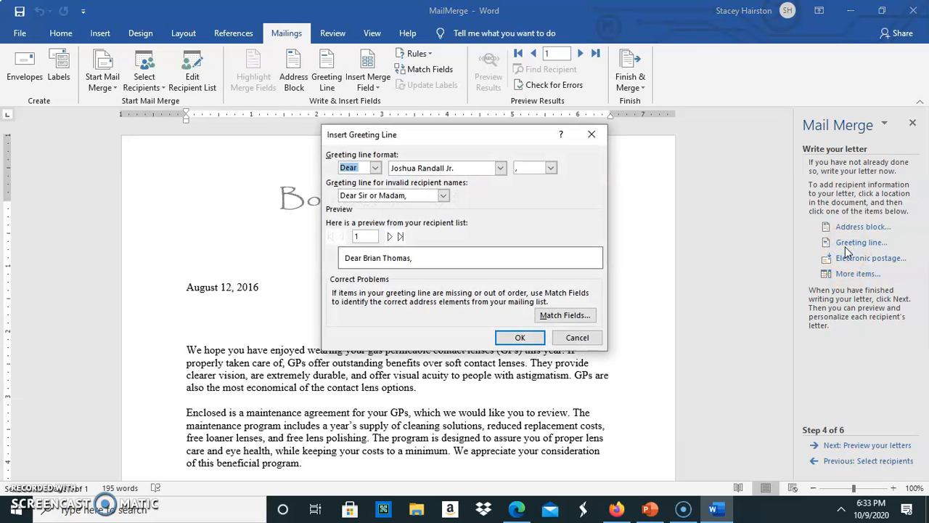
pyautogui.click(592, 337)
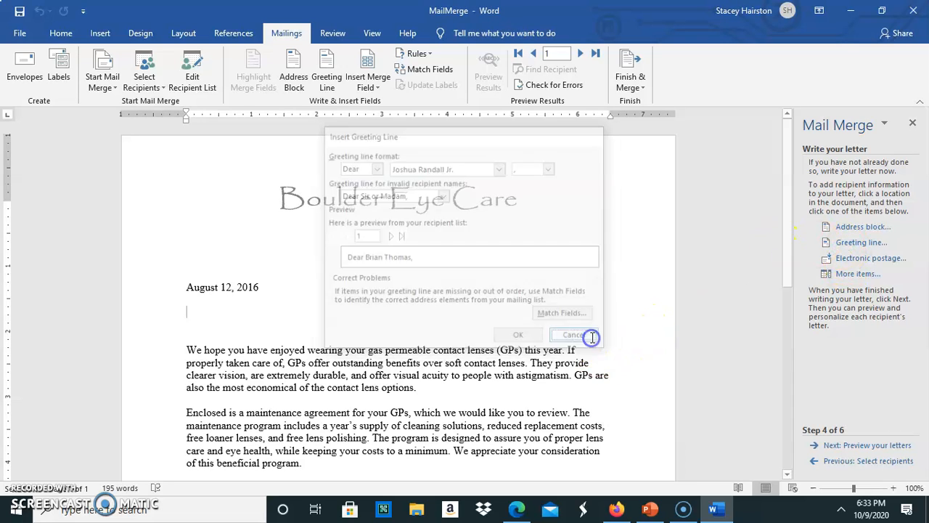
pyautogui.click(190, 335)
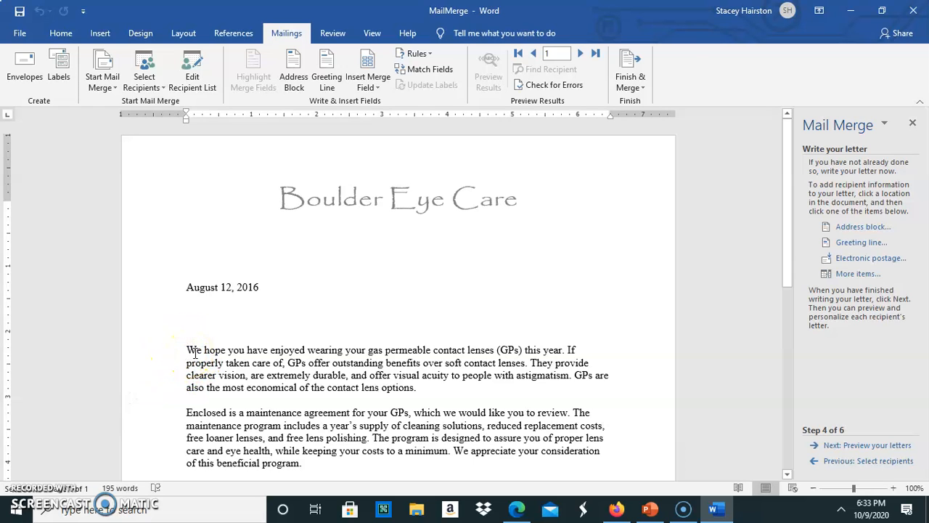
pyautogui.click(849, 247)
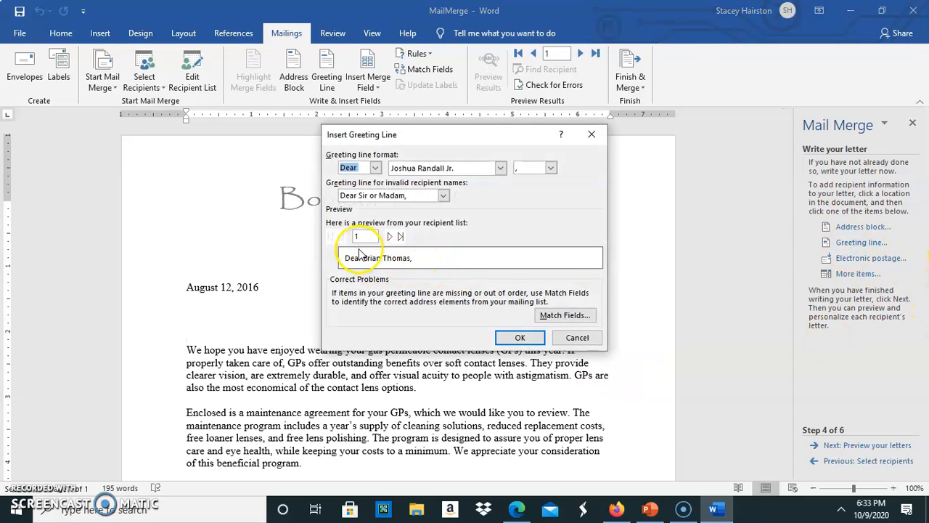
pyautogui.click(375, 167)
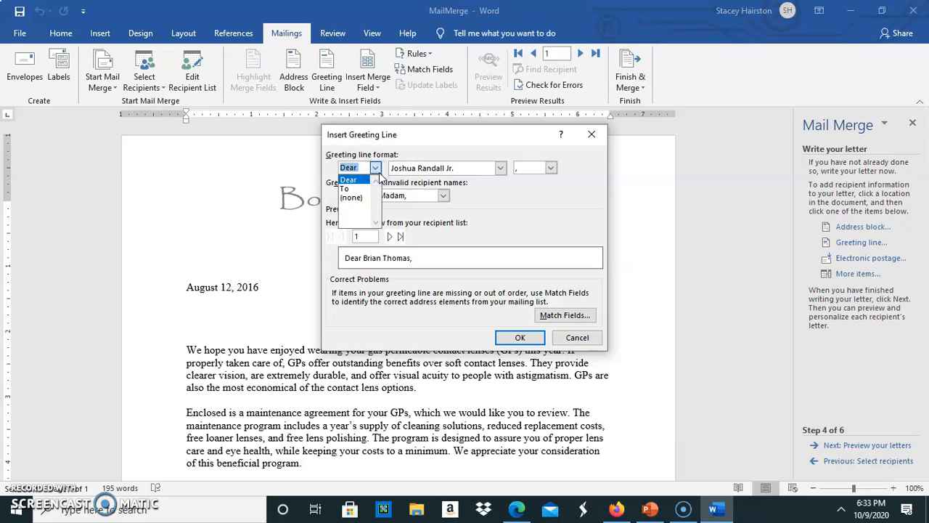
pyautogui.click(346, 188)
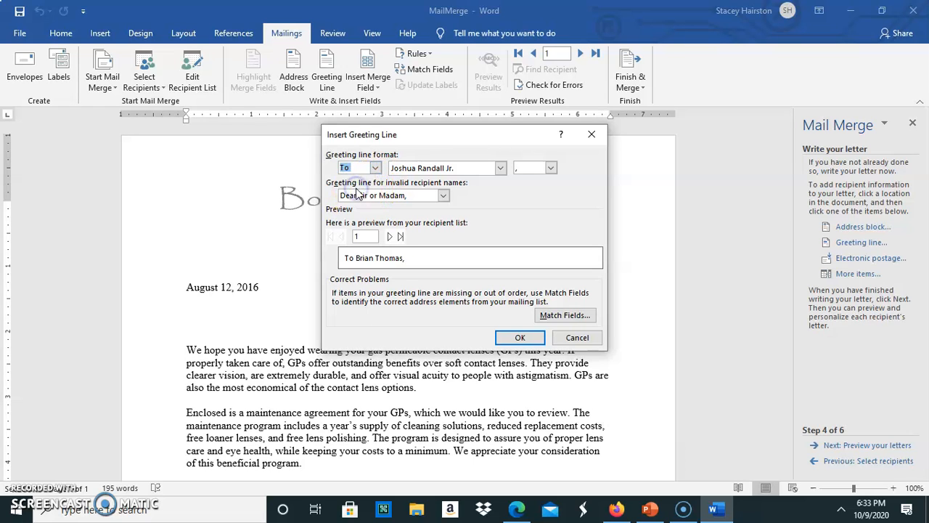
pyautogui.click(500, 169)
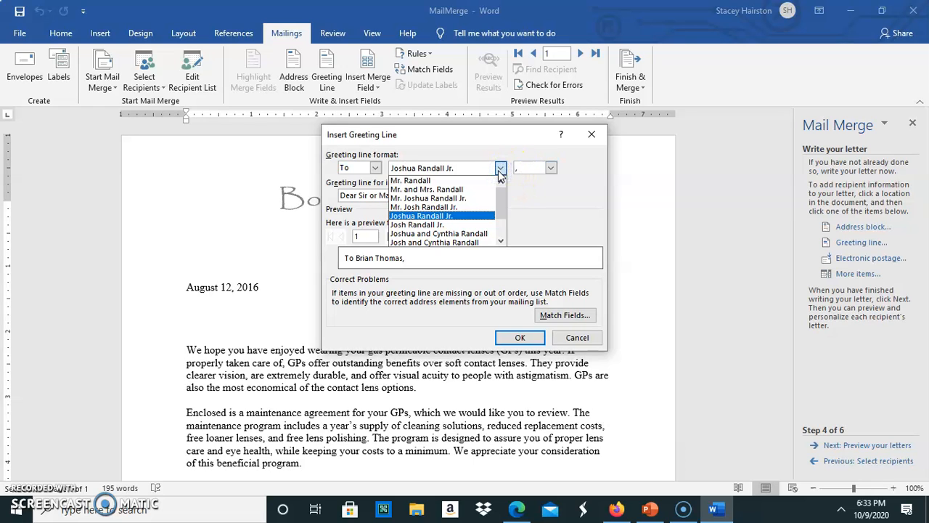
pyautogui.click(464, 216)
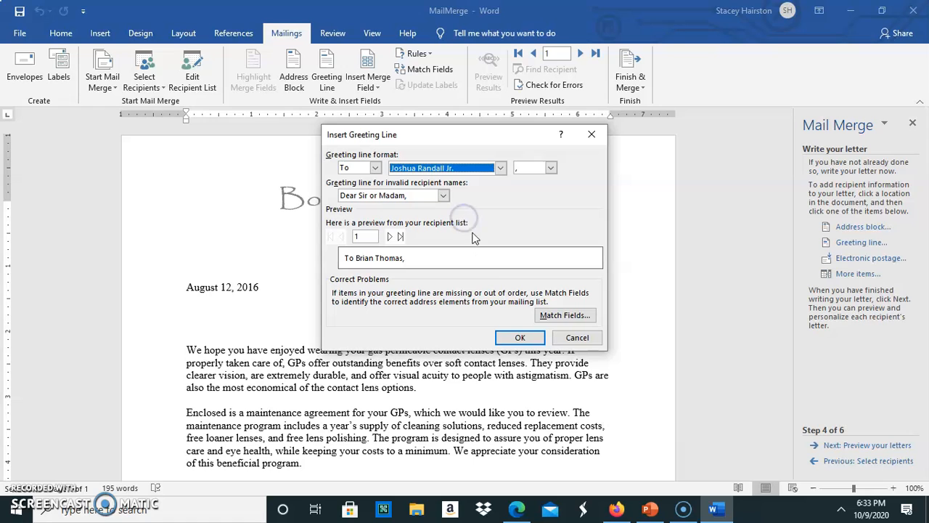
pyautogui.click(443, 195)
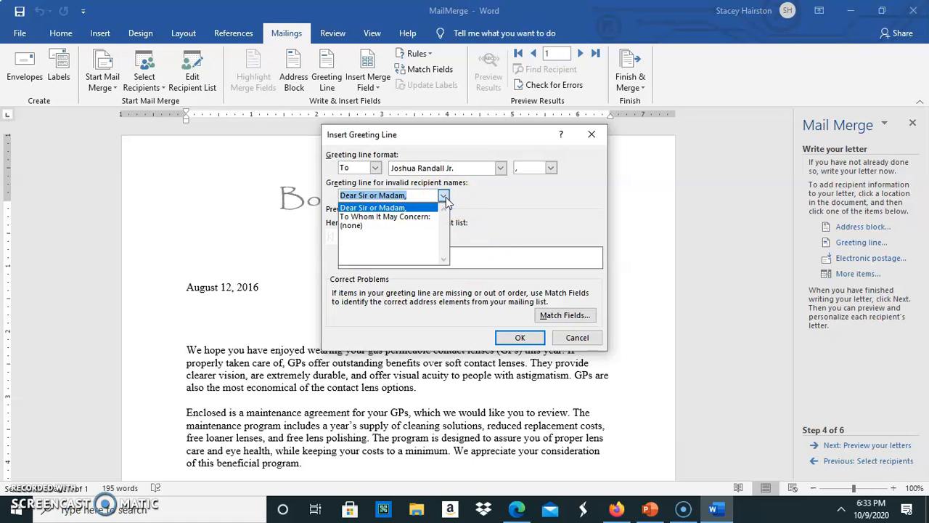
pyautogui.click(509, 199)
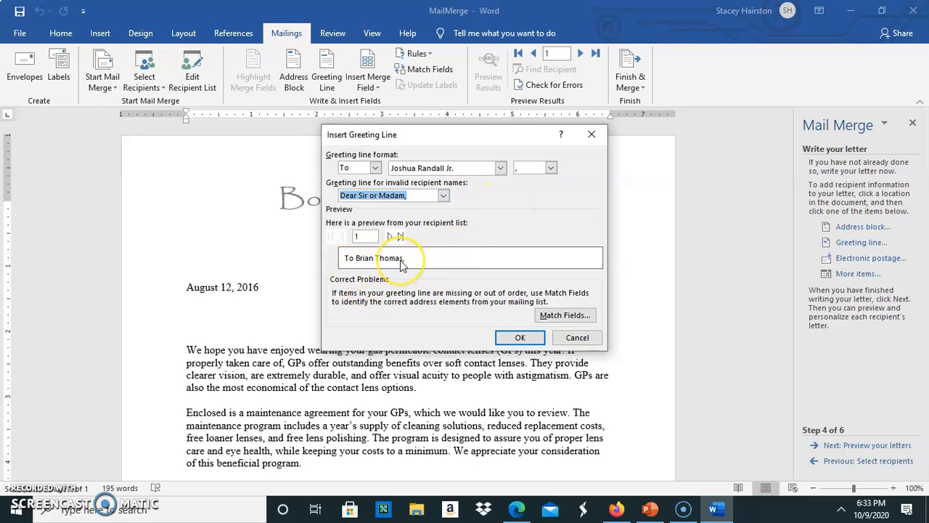
pyautogui.click(519, 337)
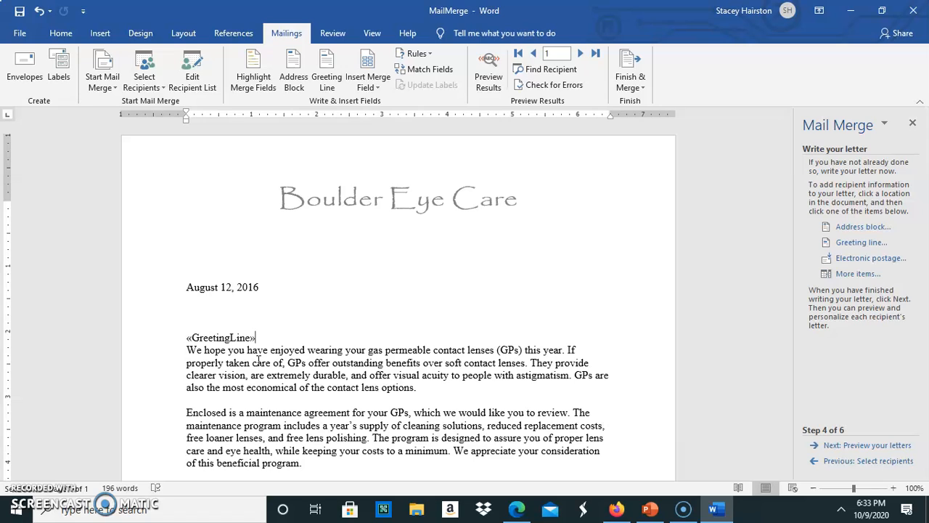
pyautogui.click(255, 355)
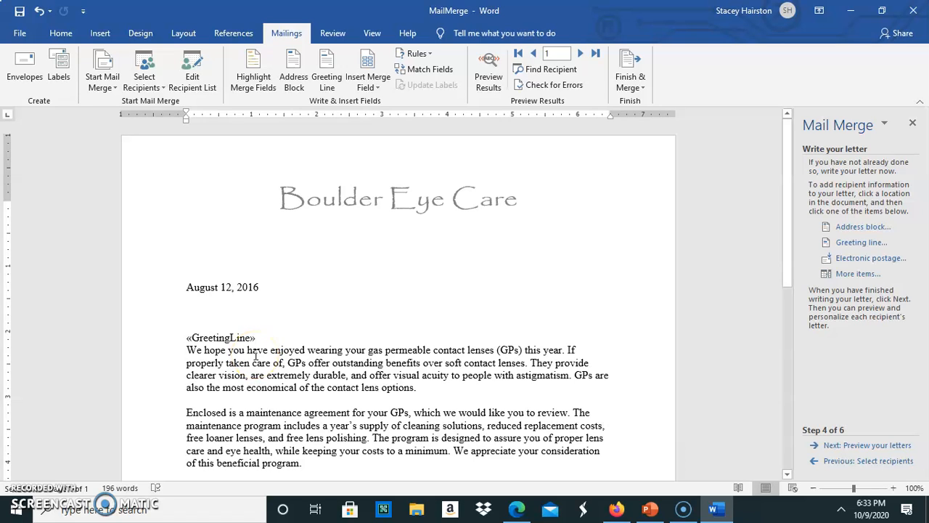
# - Insert the E-mail Address merge field on the blank line between the date and greeting
pyautogui.click(189, 315)
pyautogui.click(842, 278)
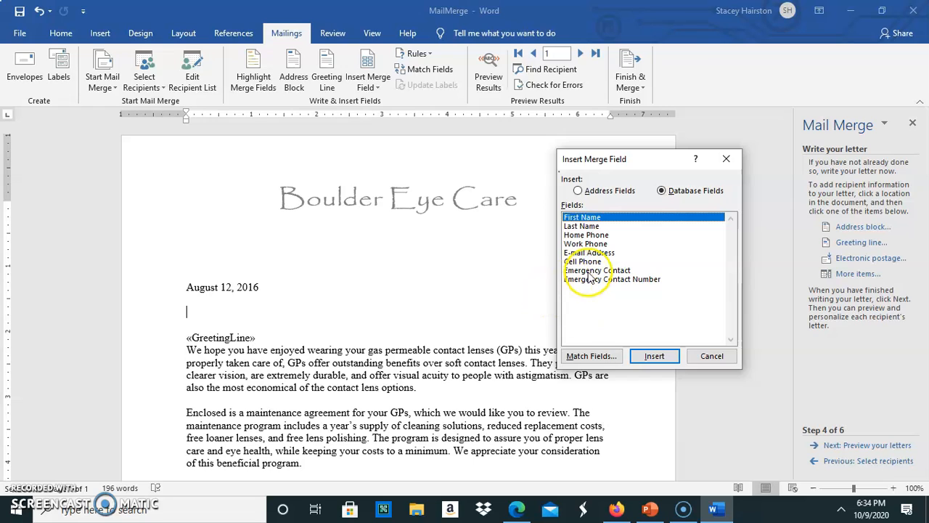
pyautogui.click(582, 253)
pyautogui.click(642, 358)
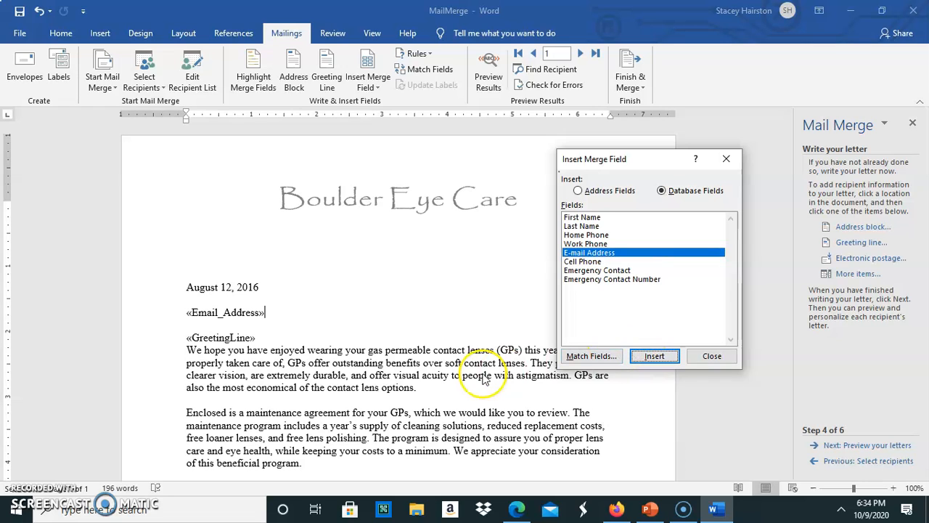
pyautogui.click(713, 356)
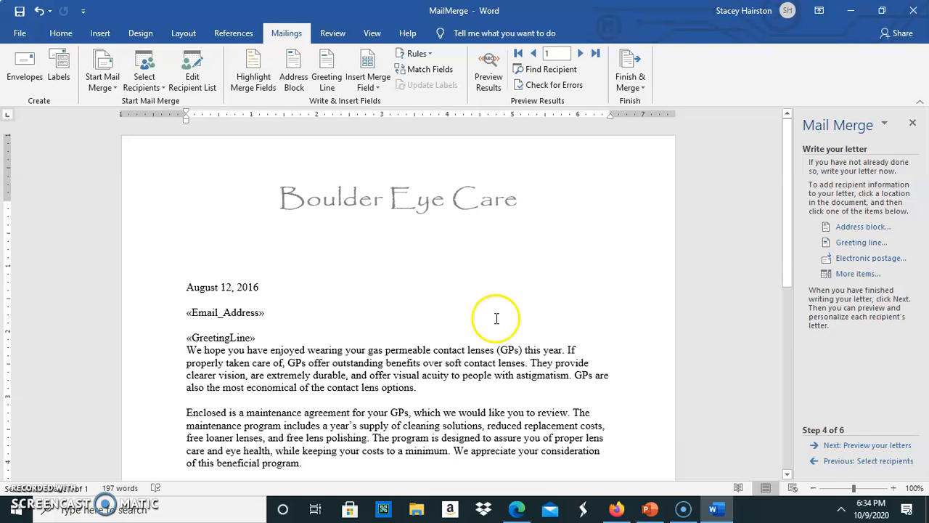
# - Look over the letter and advance the wizard to step 5, Preview your letters
pyautogui.scroll(-6, 420, 377)
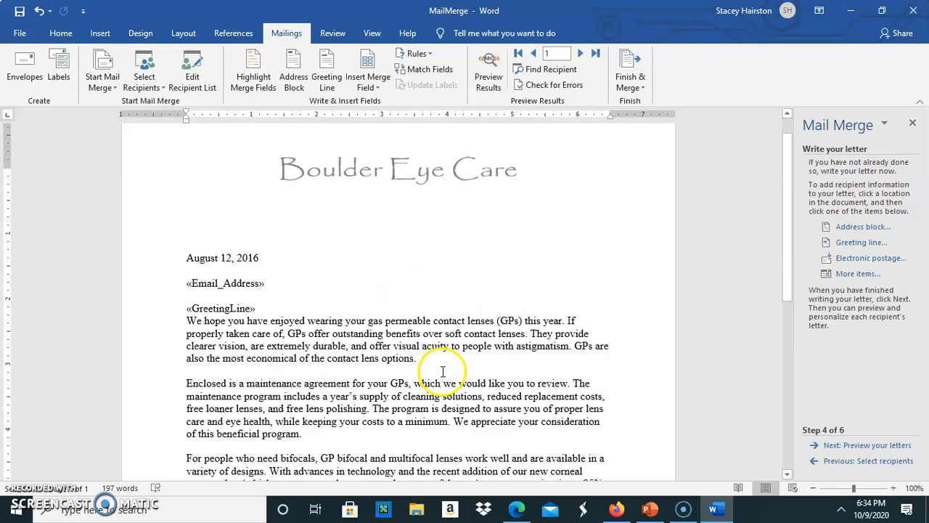
pyautogui.scroll(6, 420, 377)
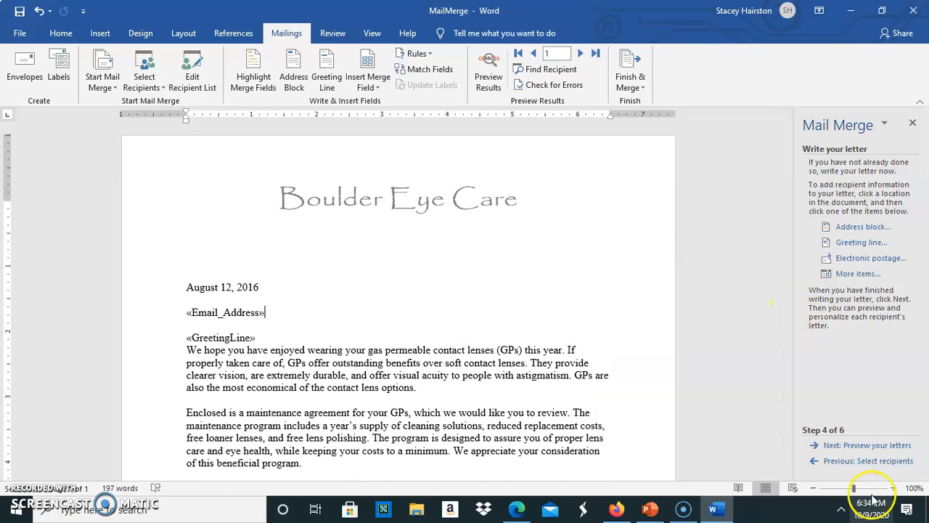
pyautogui.click(857, 446)
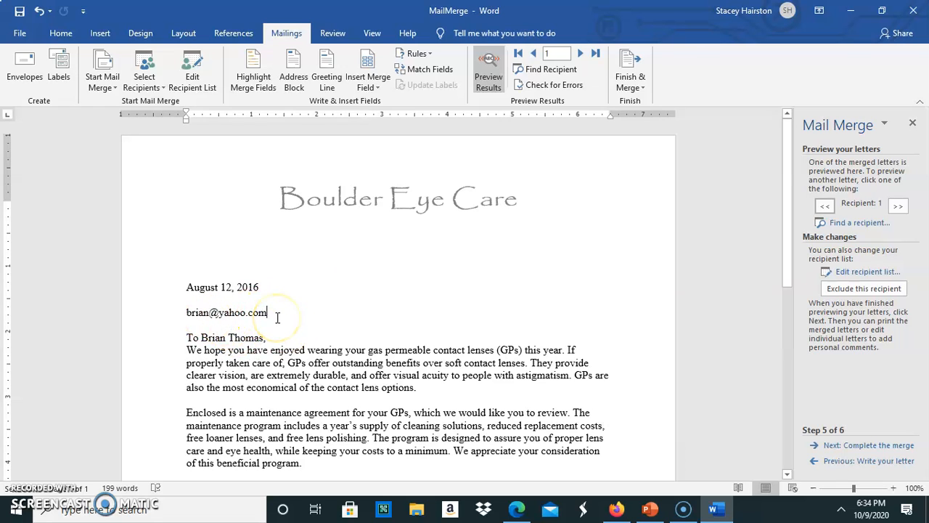
# - Preview the merged letters for recipients 2 through 6, then proceed to Complete the merge
pyautogui.click(581, 54)
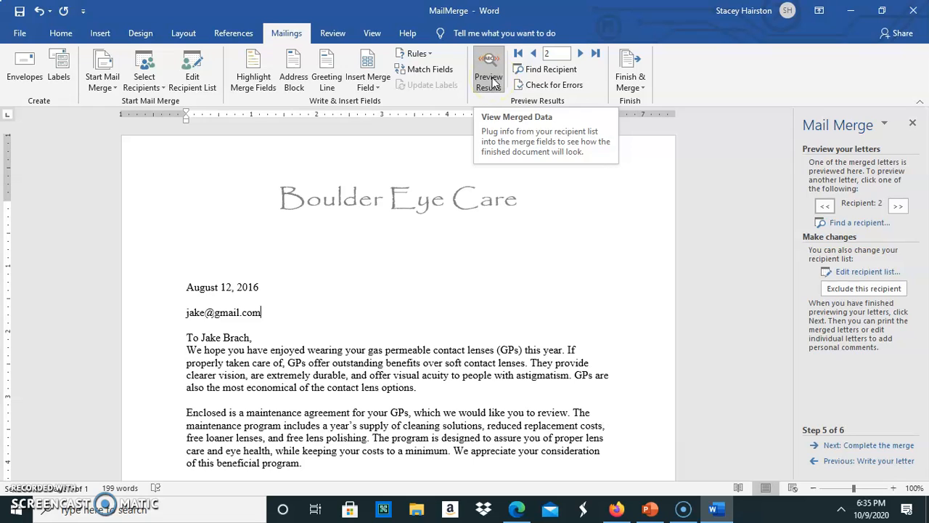
pyautogui.click(581, 53)
pyautogui.click(580, 53)
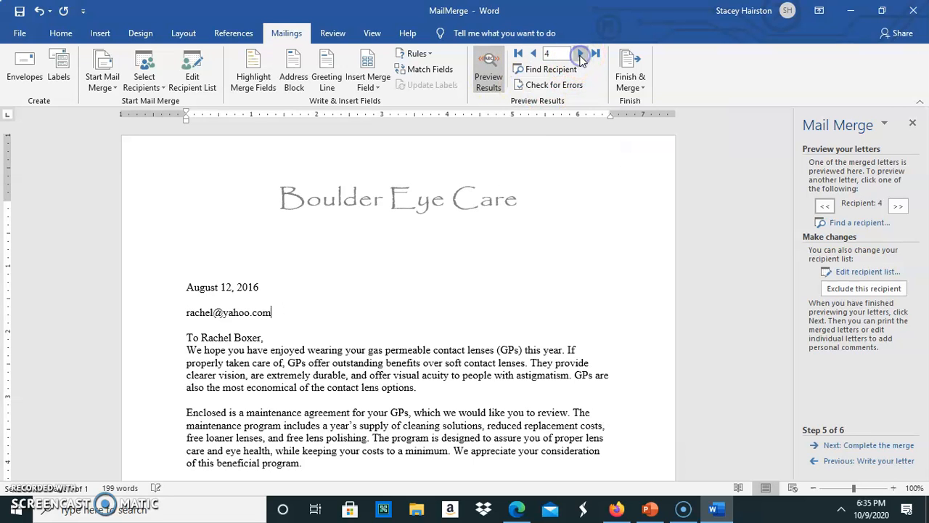
pyautogui.click(581, 53)
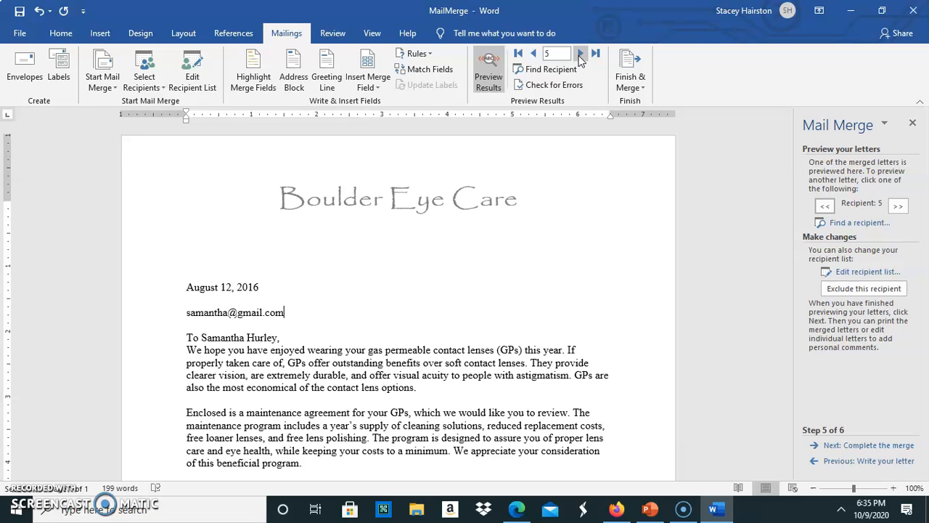
pyautogui.click(581, 54)
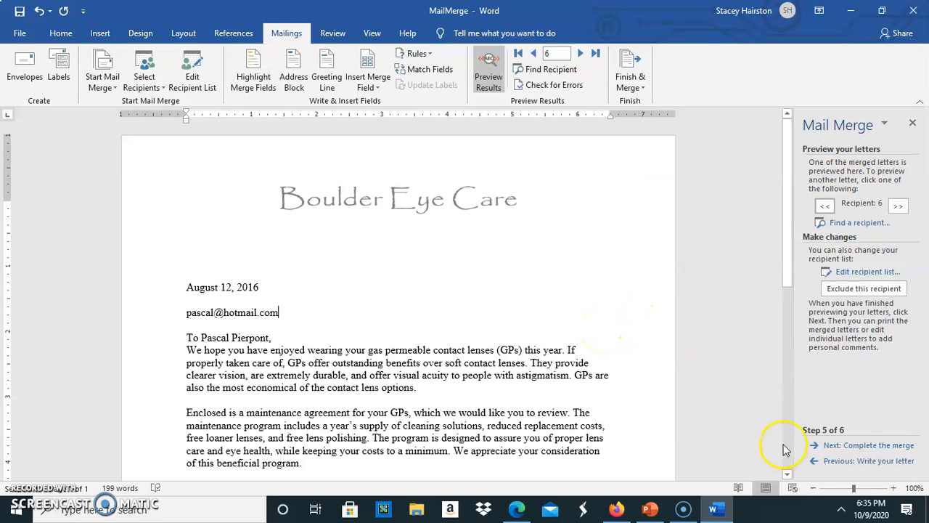
pyautogui.click(844, 445)
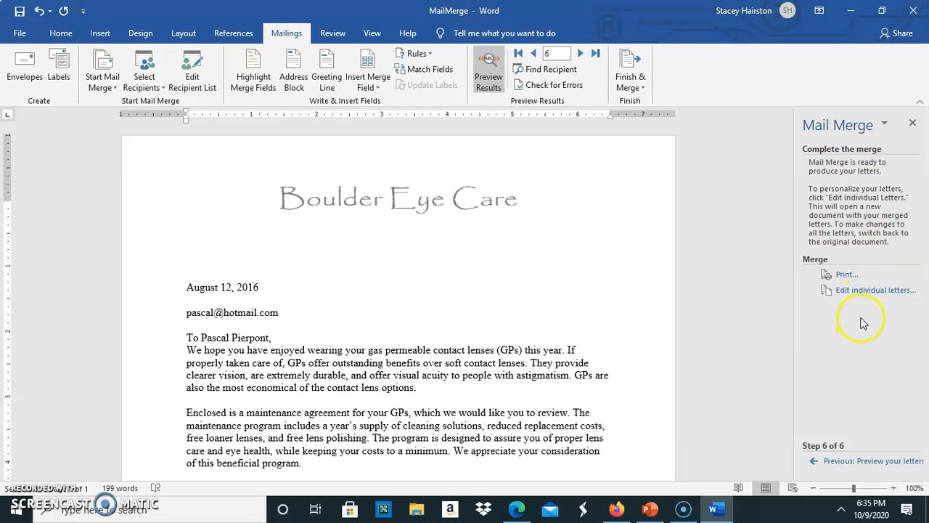
# - Merge only the current record into a new individual letter document
pyautogui.click(869, 291)
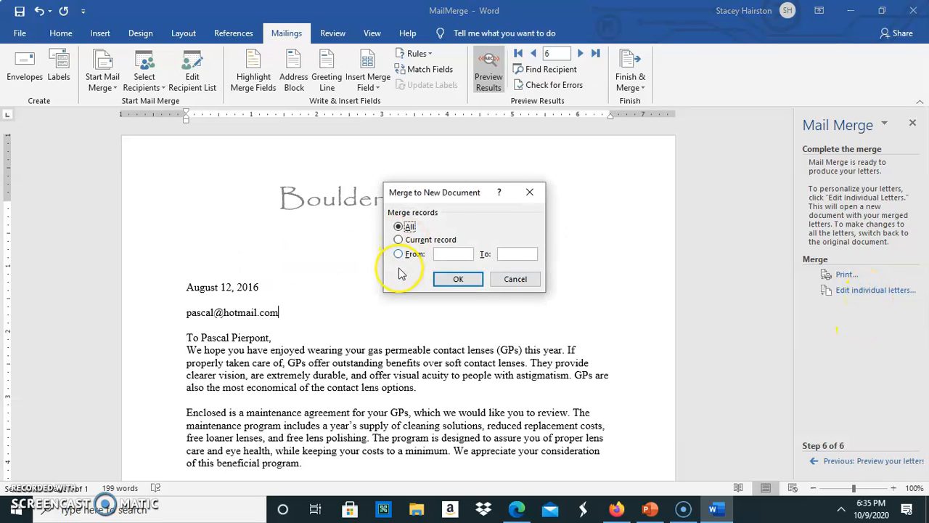
pyautogui.click(399, 240)
pyautogui.click(458, 279)
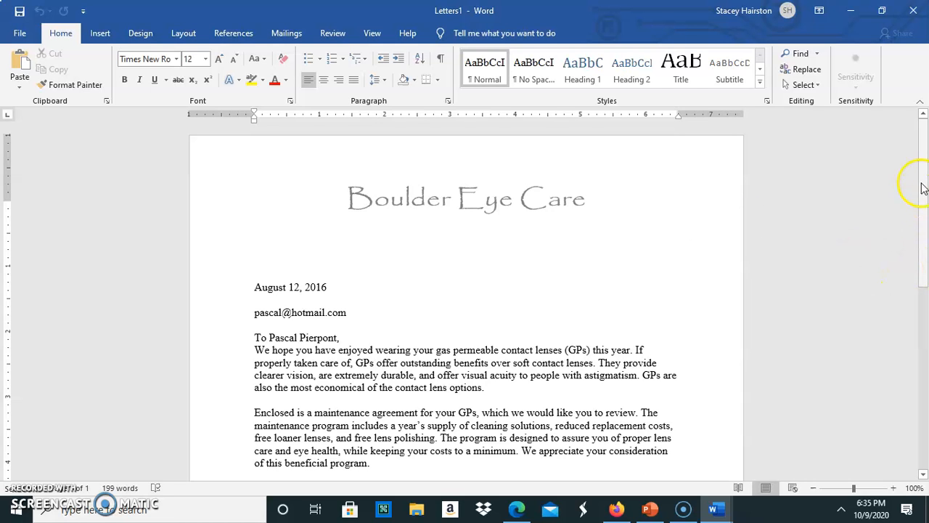
# - Restore, reposition and re-maximize the merged Letters1 window to review the letter
pyautogui.moveTo(925, 196); pyautogui.dragTo(927, 453)
pyautogui.moveTo(916, 372); pyautogui.dragTo(893, 90)
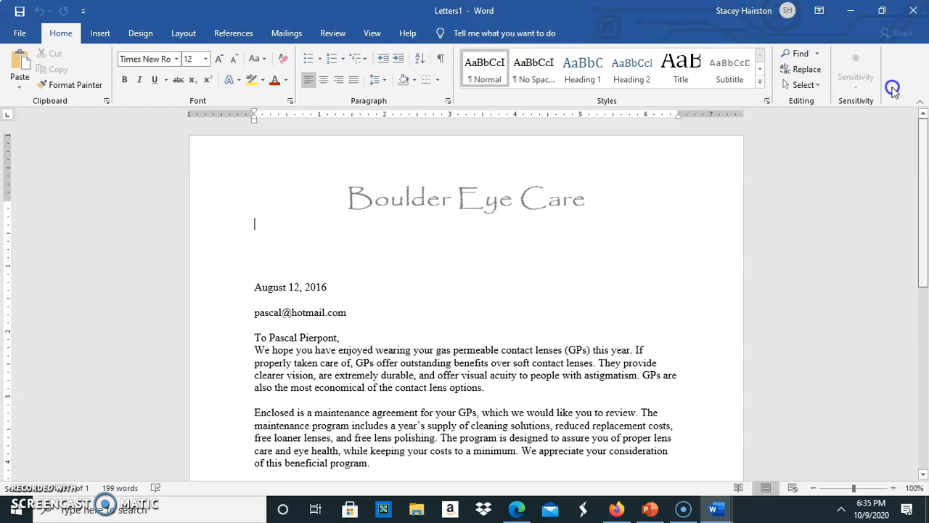
pyautogui.click(883, 13)
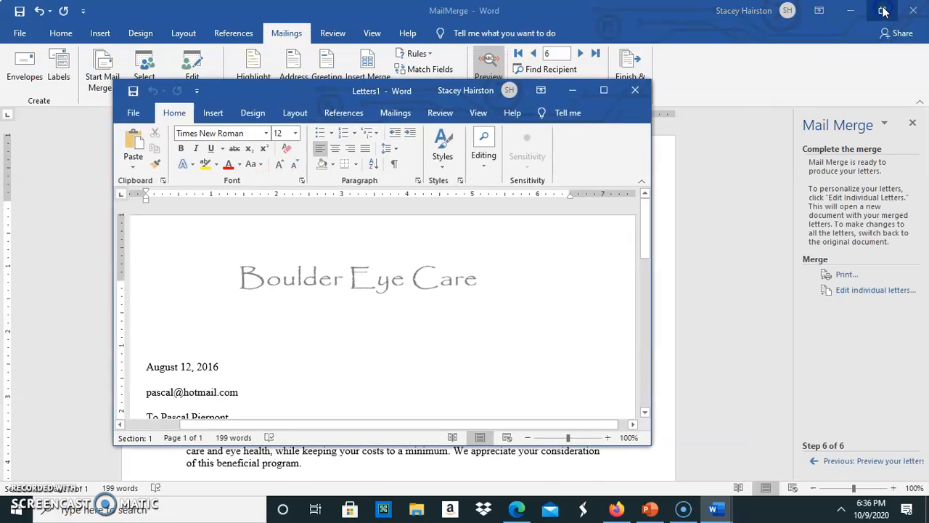
pyautogui.moveTo(286, 90); pyautogui.dragTo(332, 120)
pyautogui.click(651, 125)
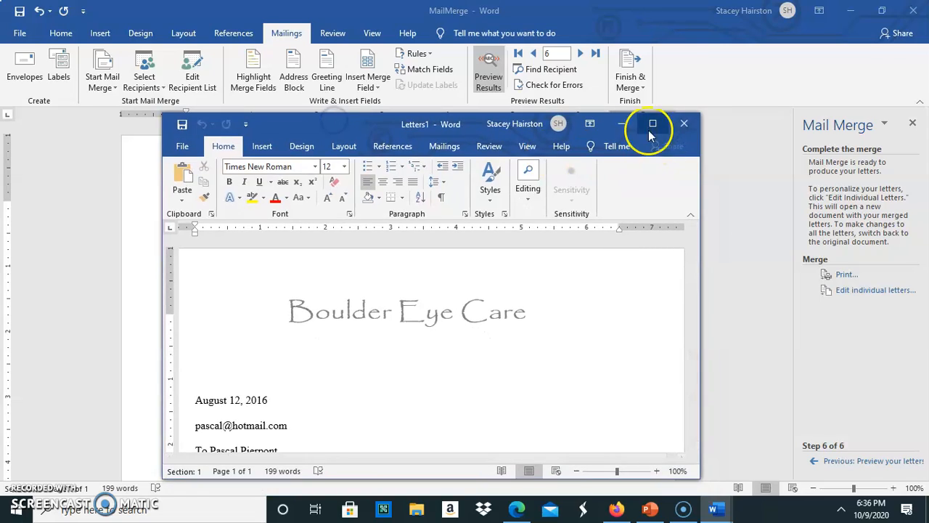
pyautogui.scroll(-7, 363, 326)
pyautogui.scroll(7, 392, 378)
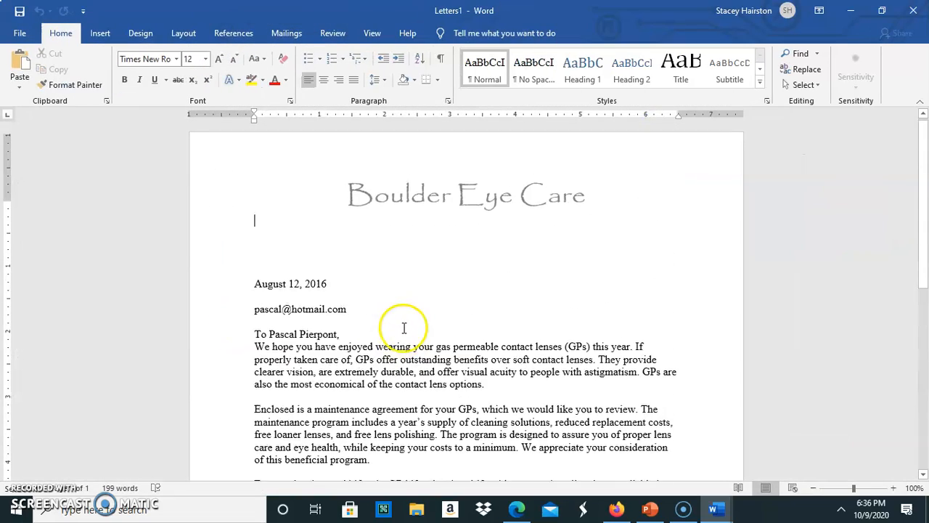
# - Close Letters1 with Don't Save, returning to the MailMerge letter
pyautogui.click(913, 11)
pyautogui.click(529, 330)
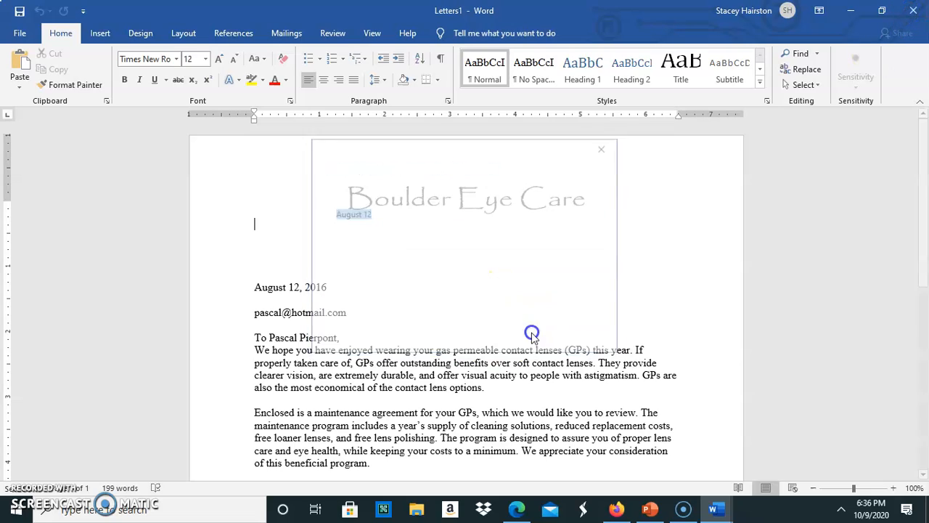
pyautogui.scroll(-5, 446, 324)
pyautogui.scroll(5, 450, 323)
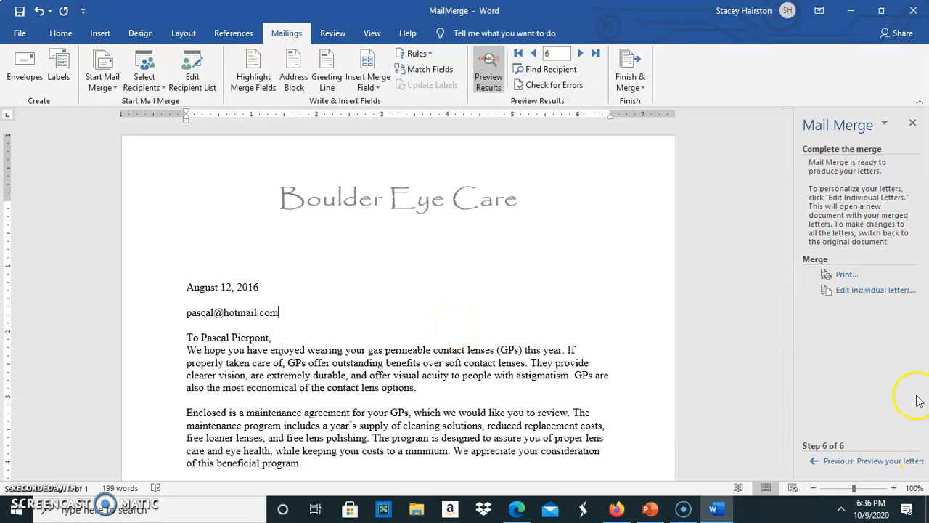
# - Merge all records into individual letters with Edit Individual Documents
pyautogui.click(631, 87)
pyautogui.click(637, 70)
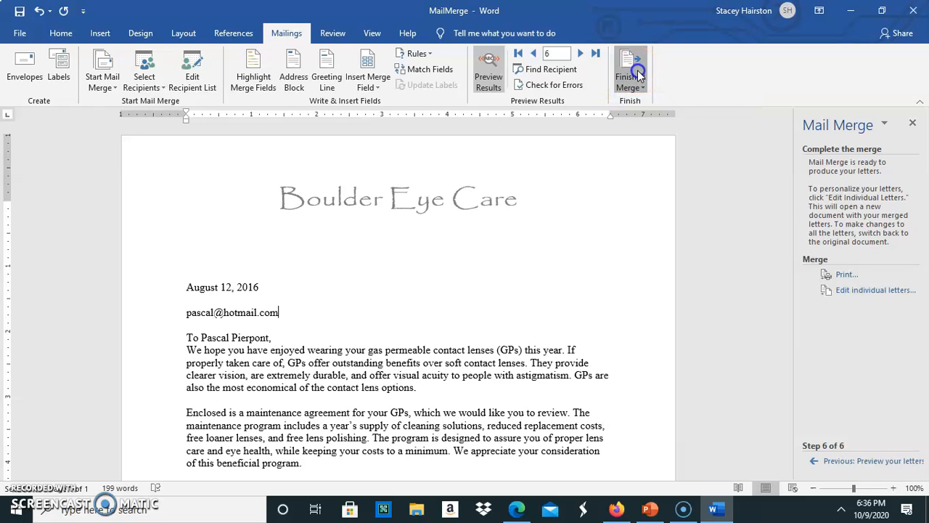
pyautogui.click(636, 72)
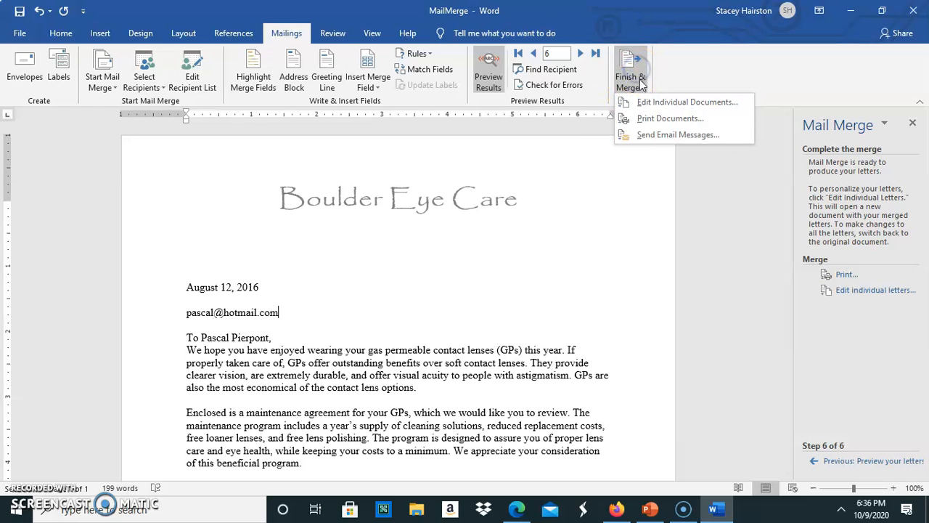
pyautogui.click(642, 104)
pyautogui.click(641, 104)
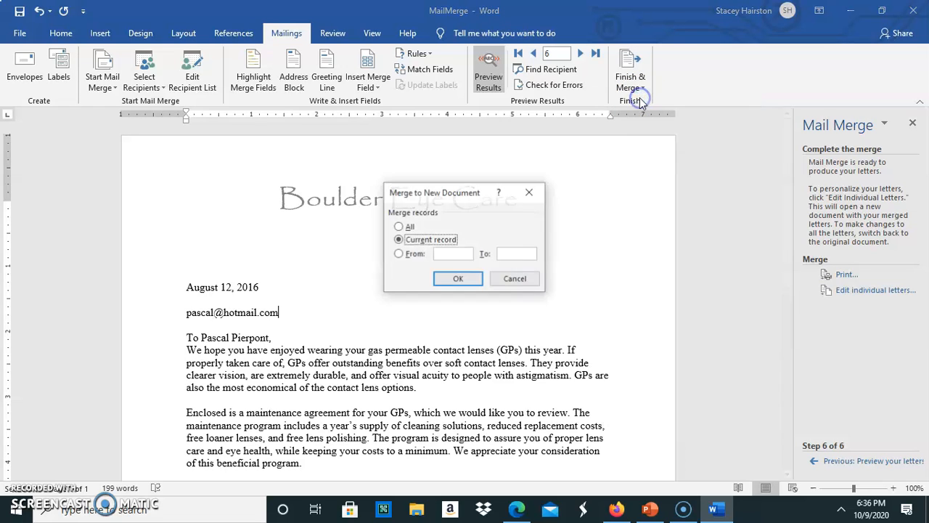
pyautogui.click(402, 228)
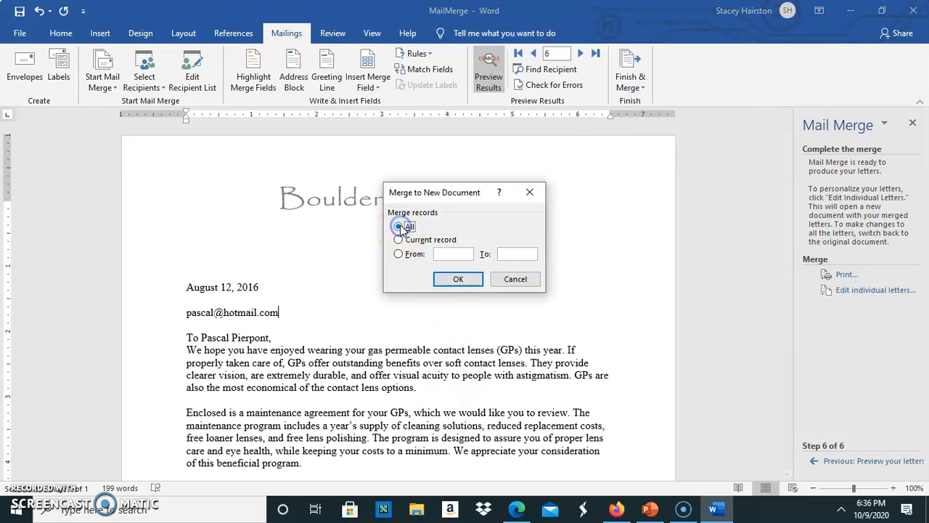
pyautogui.click(459, 280)
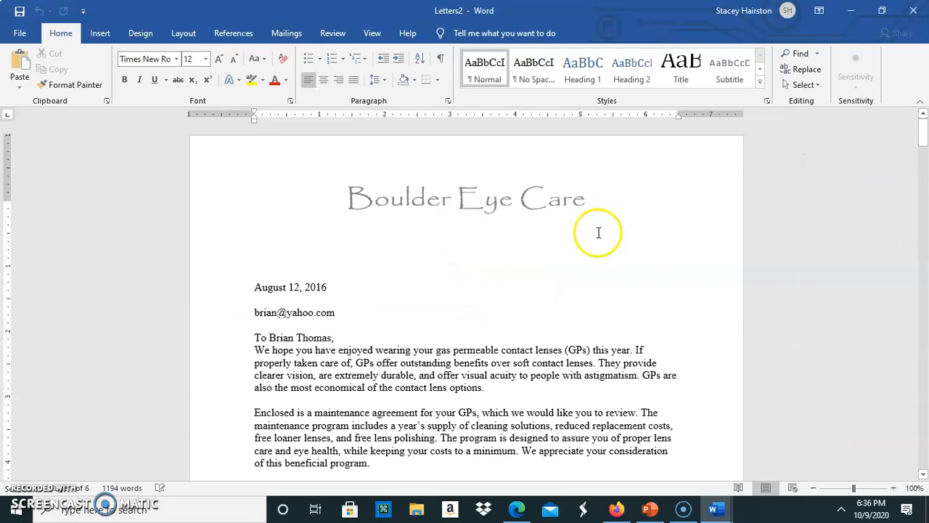
# - Scroll through the merged letters to review every recipient's copy
pyautogui.scroll(-8, 633, 247)
pyautogui.scroll(-15, 635, 292)
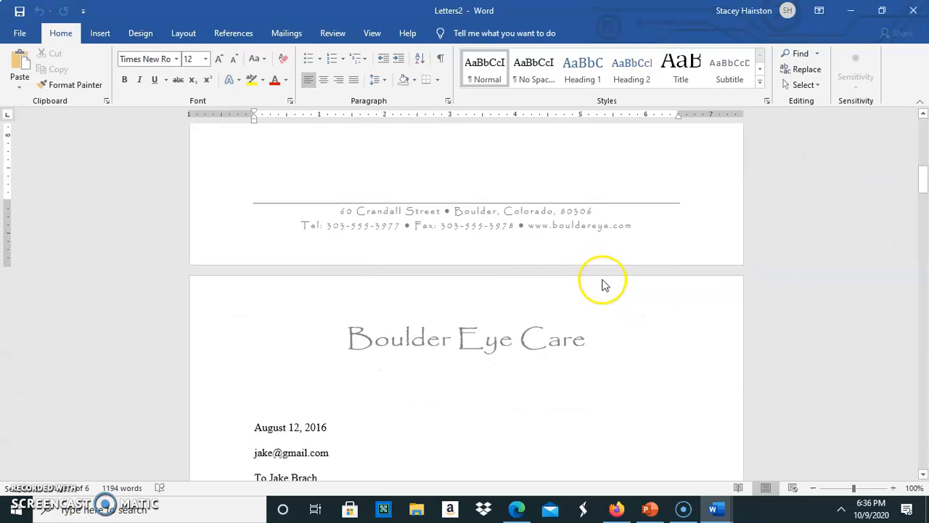
pyautogui.scroll(-15, 612, 285)
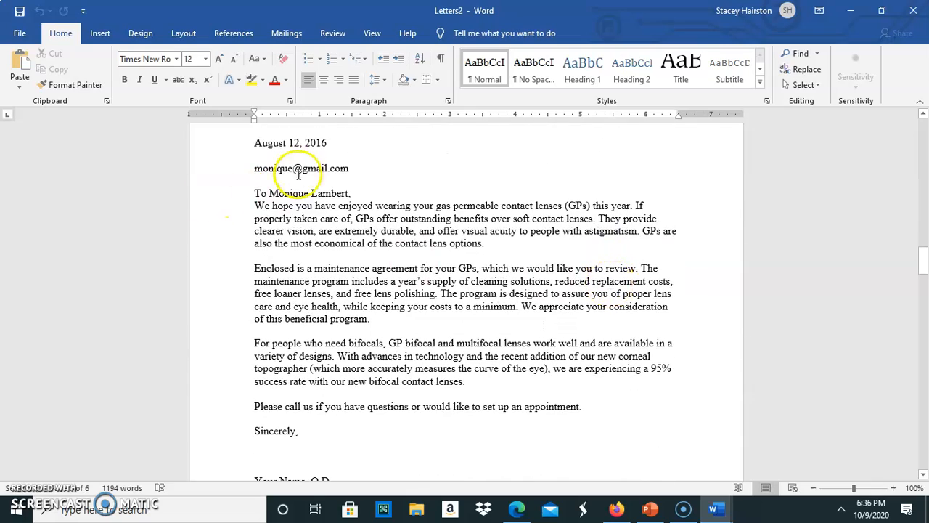
pyautogui.scroll(-2, 374, 281)
pyautogui.scroll(-13, 373, 281)
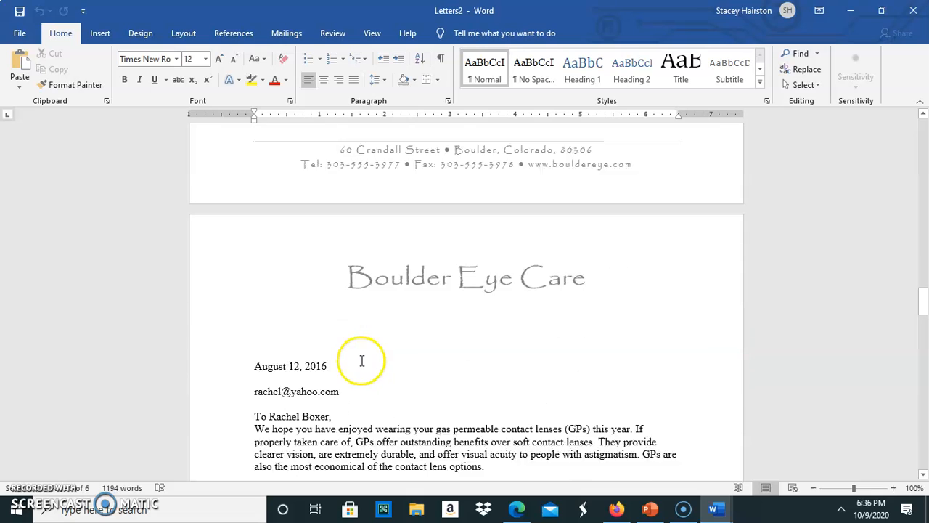
pyautogui.scroll(-20, 295, 357)
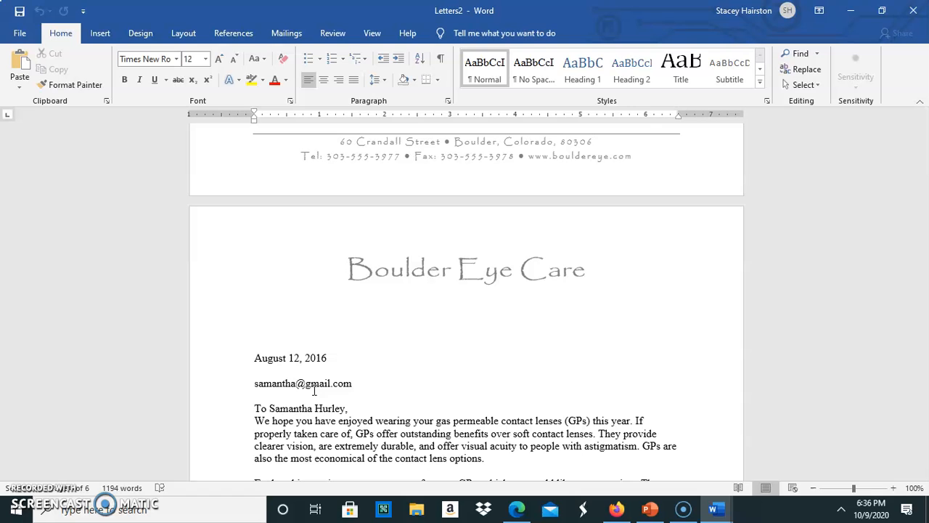
pyautogui.click(331, 411)
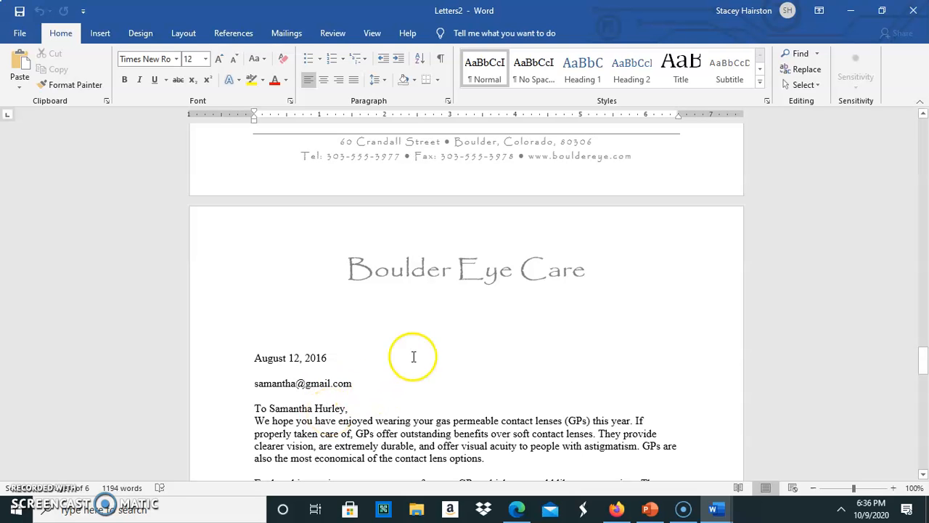
pyautogui.scroll(20, 508, 367)
pyautogui.scroll(1, 514, 411)
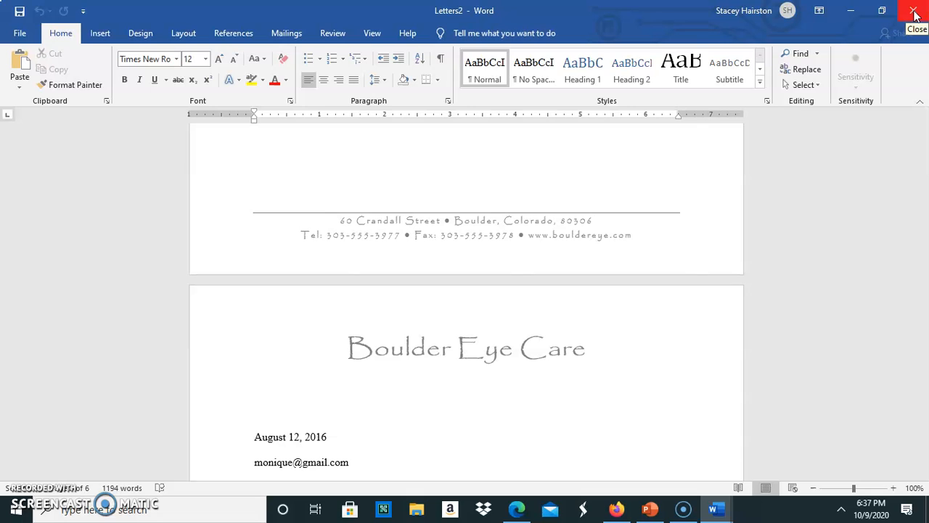
pyautogui.scroll(-20, 691, 303)
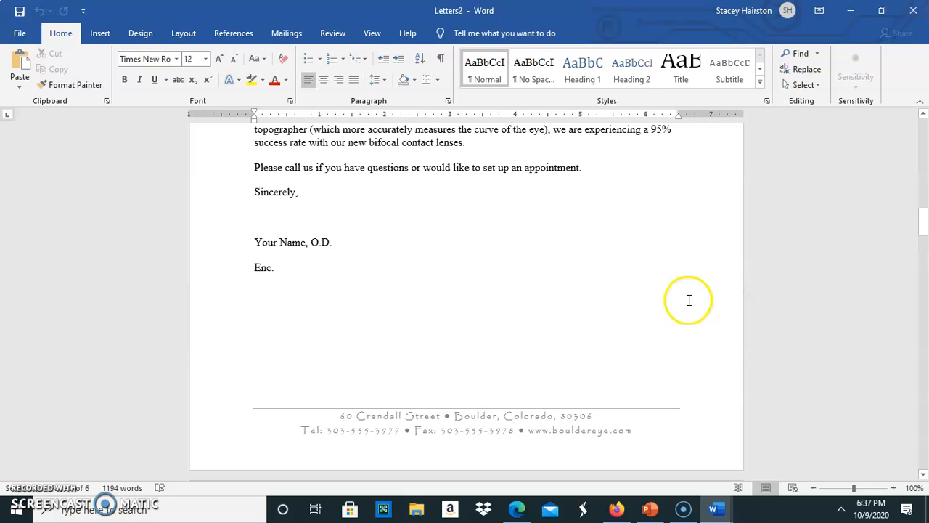
pyautogui.scroll(5, 689, 301)
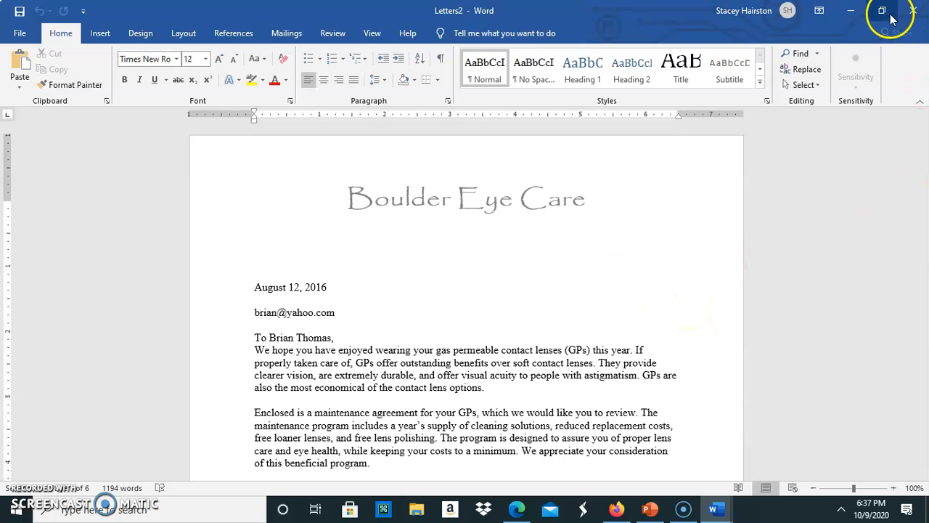
# - Discard the merged letters, save and close MailMerge, then reopen it from the Desktop
pyautogui.click(915, 11)
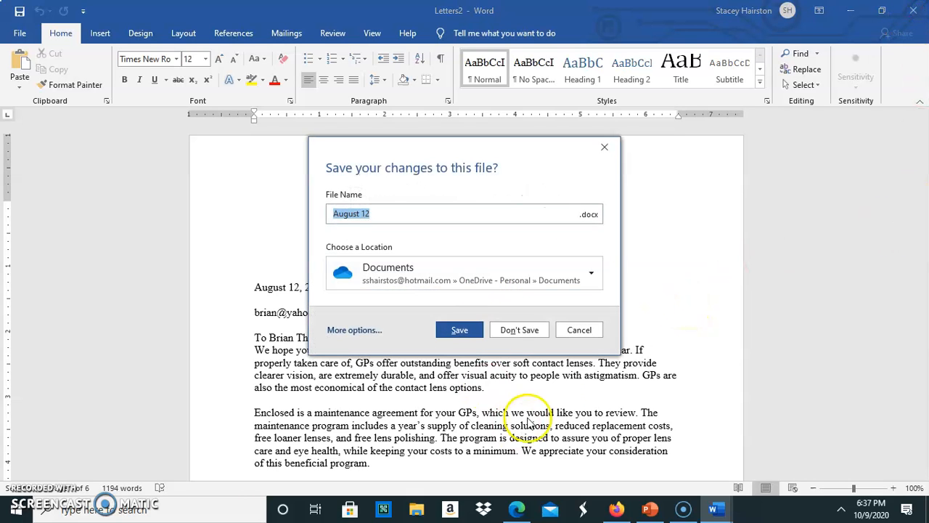
pyautogui.click(524, 272)
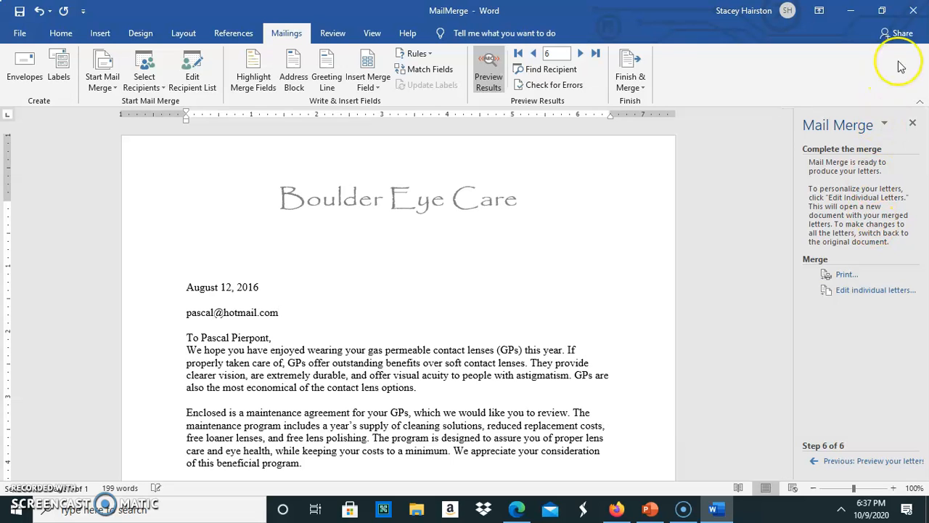
pyautogui.click(907, 10)
pyautogui.click(408, 269)
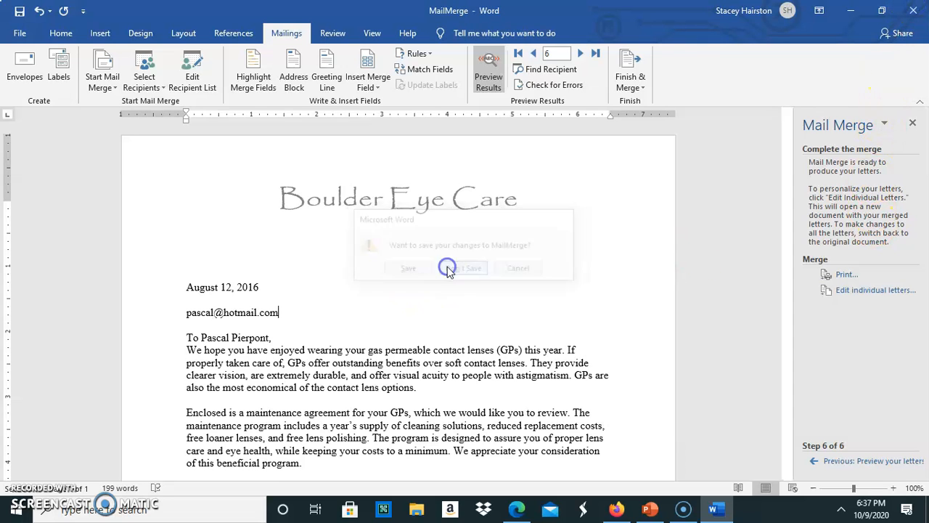
pyautogui.click(431, 228)
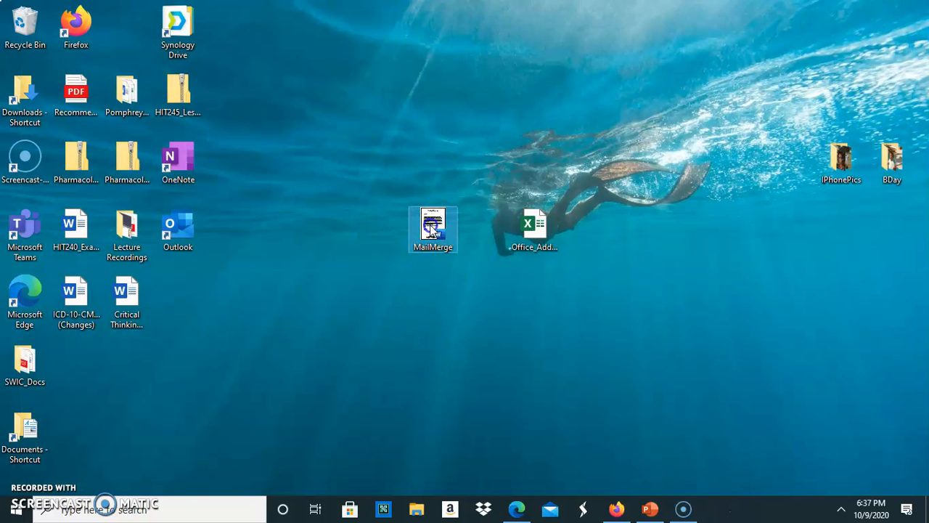
pyautogui.doubleClick(431, 228)
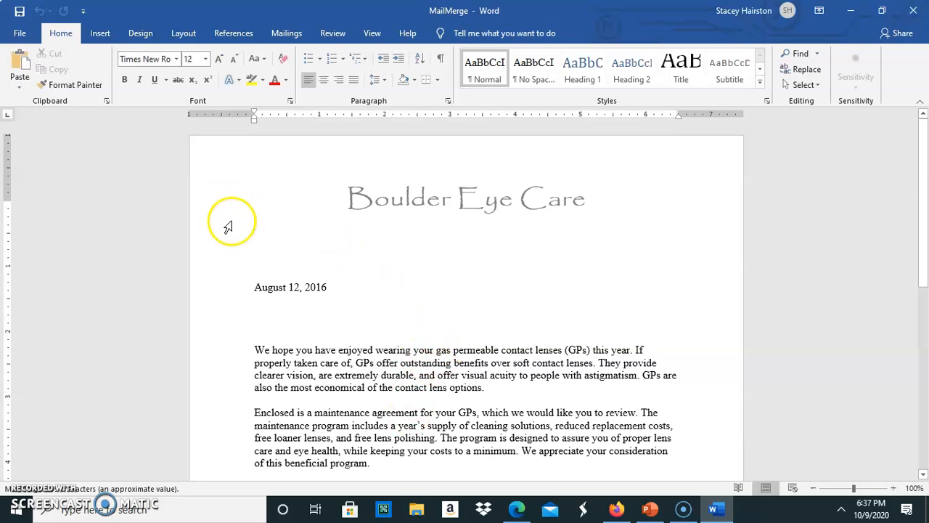
# - Relaunch the Step-by-Step Mail Merge Wizard with Labels as document type and advance to step 2
pyautogui.click(297, 310)
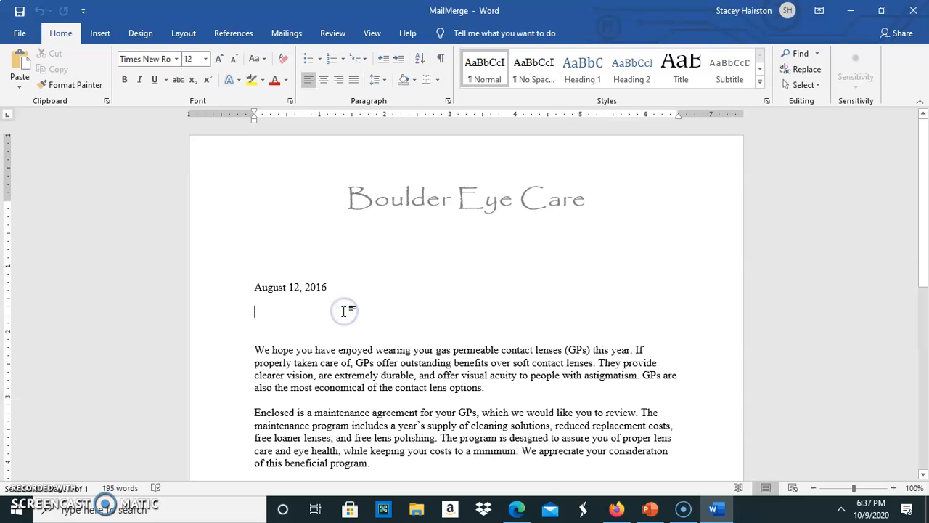
pyautogui.click(285, 34)
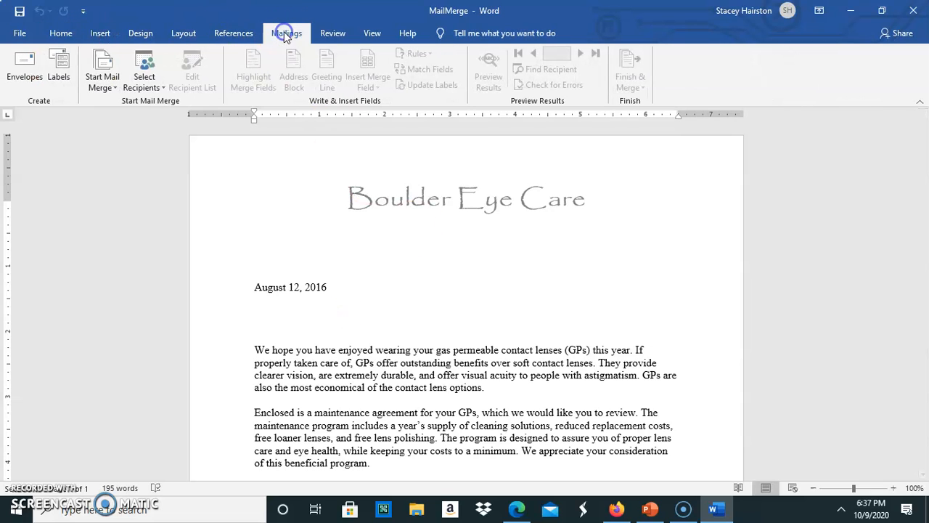
pyautogui.click(94, 84)
pyautogui.click(116, 203)
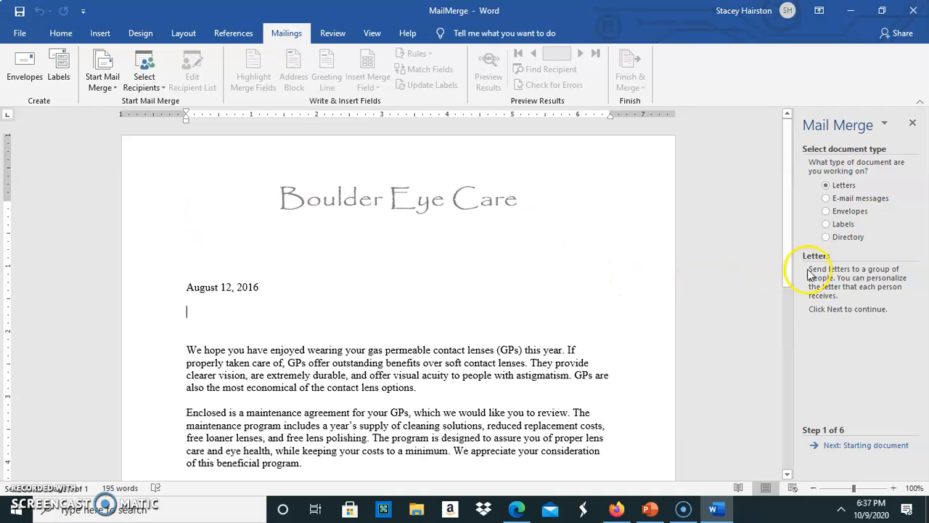
pyautogui.click(827, 224)
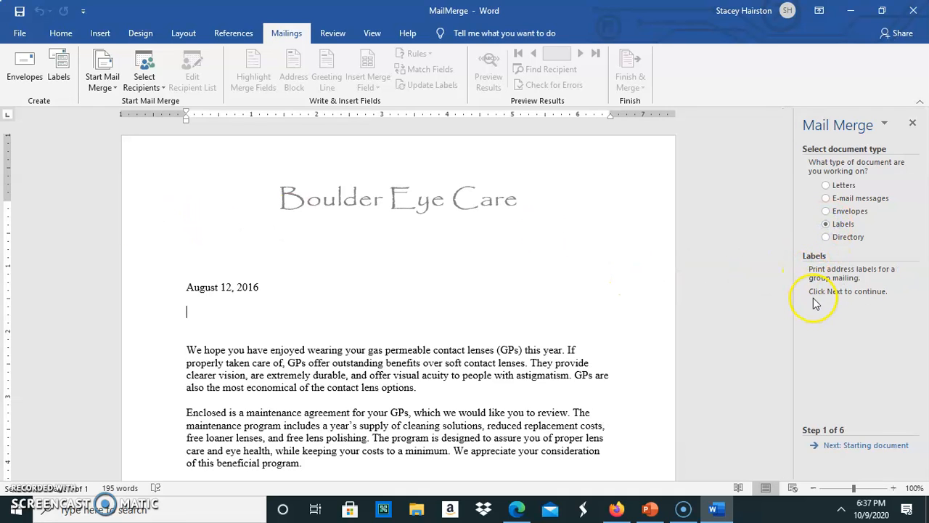
pyautogui.click(839, 446)
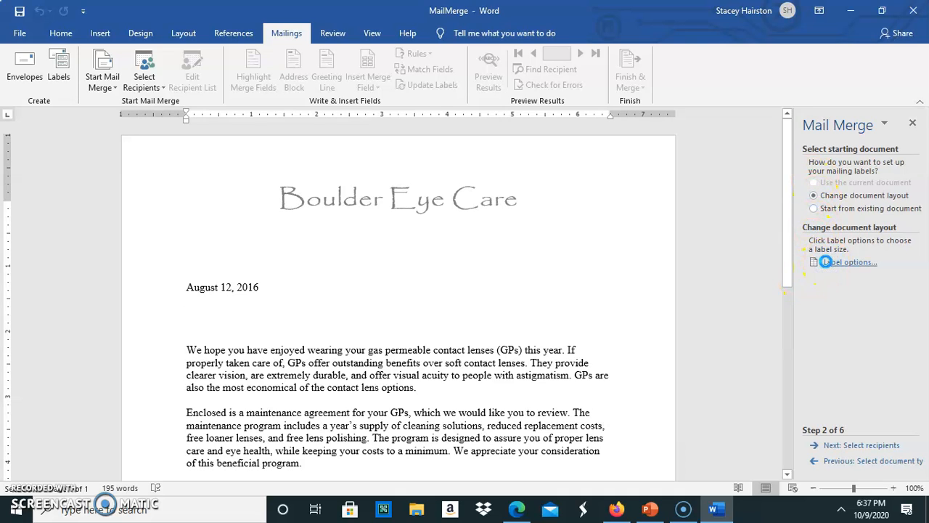
# - Choose Avery A4/A5 product L7992 in Label Options and accept replacing the letter contents
pyautogui.click(825, 262)
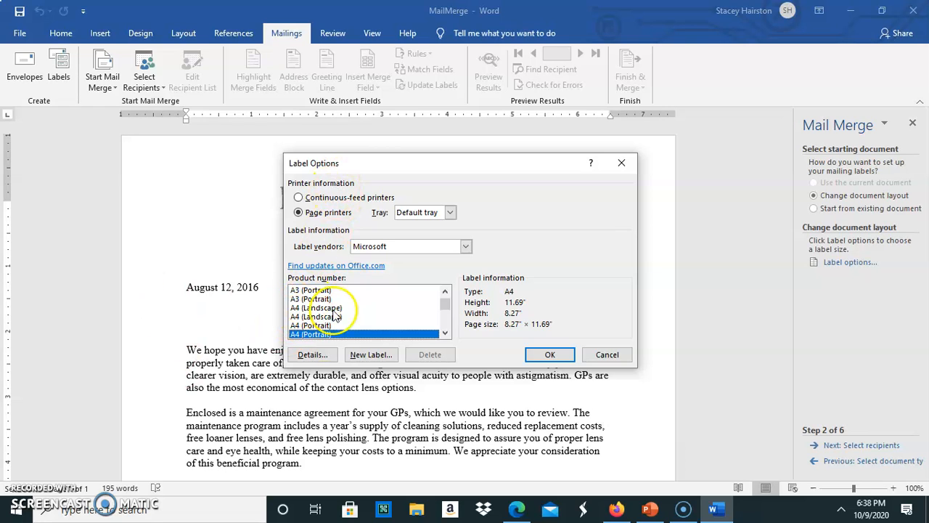
pyautogui.click(466, 248)
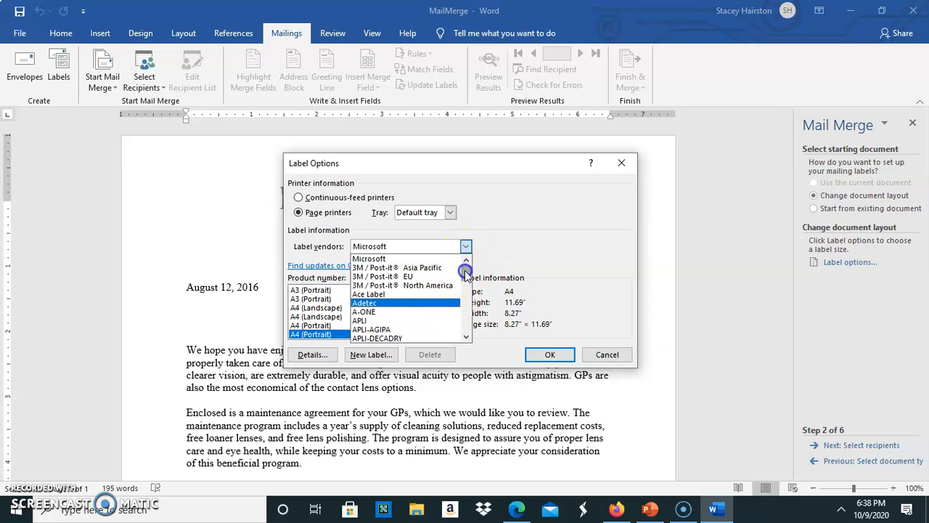
pyautogui.click(468, 289)
pyautogui.moveTo(468, 290); pyautogui.dragTo(465, 269)
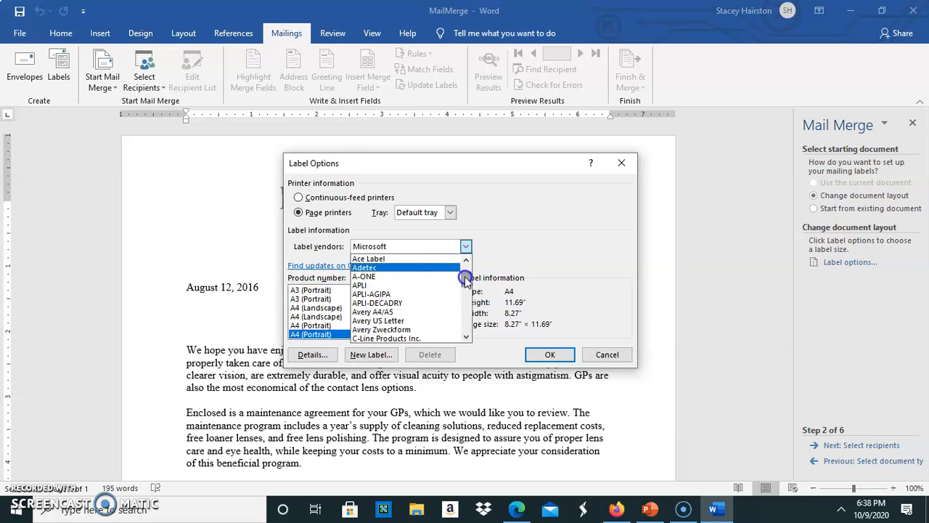
pyautogui.click(387, 308)
pyautogui.moveTo(445, 303)
pyautogui.mouseDown()
pyautogui.moveTo(448, 332)
pyautogui.moveTo(441, 313)
pyautogui.mouseUp()
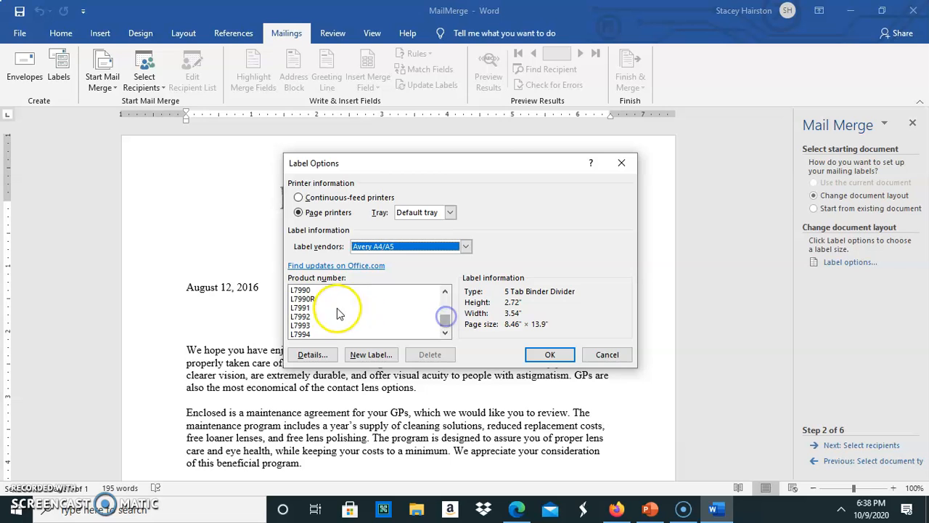
pyautogui.click(302, 317)
pyautogui.click(549, 354)
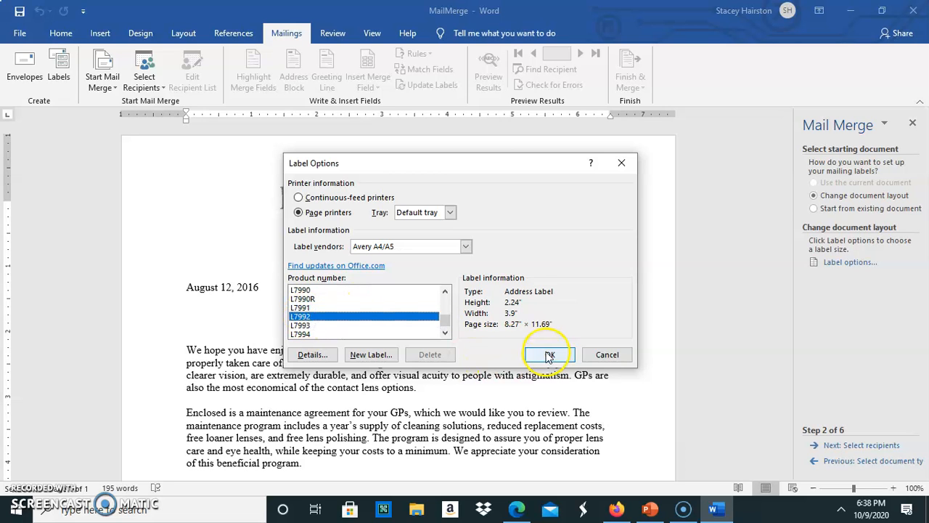
pyautogui.click(435, 292)
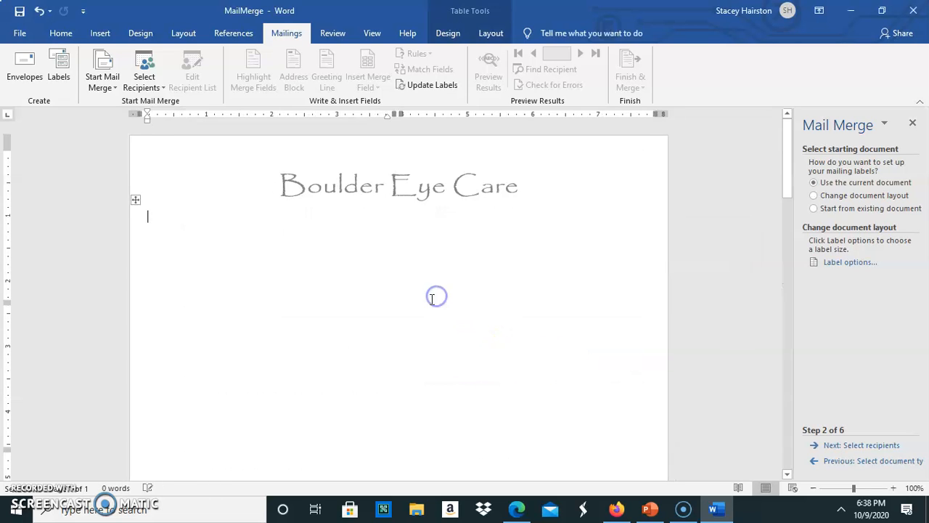
# - Advance the labels wizard to step 3, Select recipients
pyautogui.scroll(-10, 258, 305)
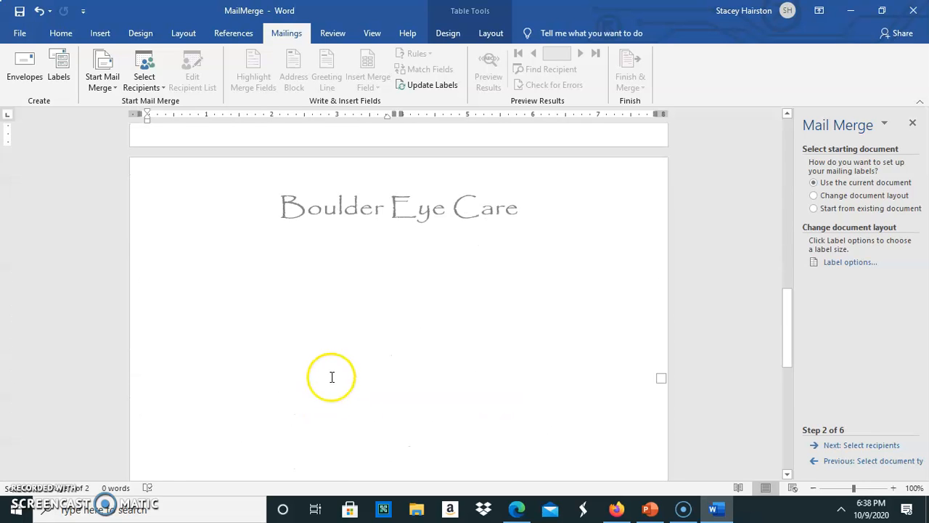
pyautogui.scroll(4, 388, 353)
pyautogui.scroll(10, 406, 367)
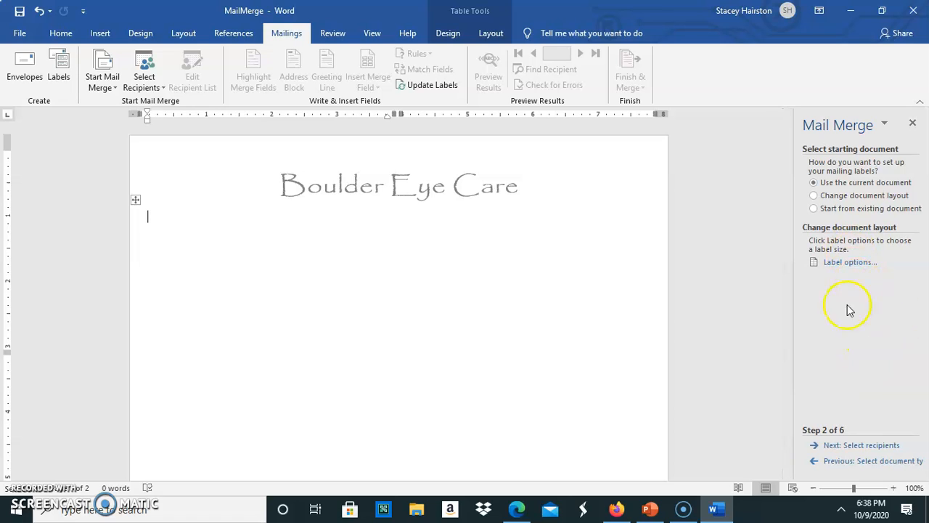
pyautogui.click(839, 449)
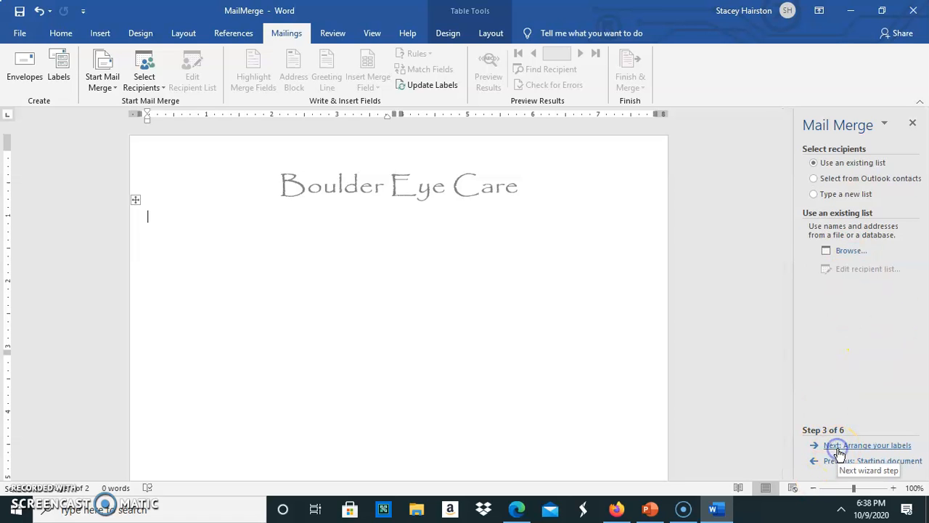
# - Browse the Desktop for an existing recipient list, then cancel Select Data Source
pyautogui.click(842, 252)
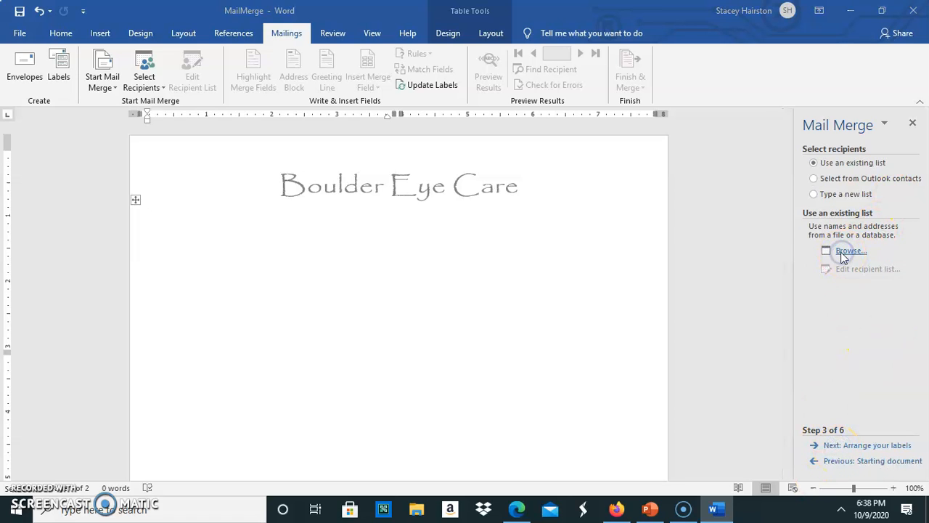
pyautogui.click(841, 252)
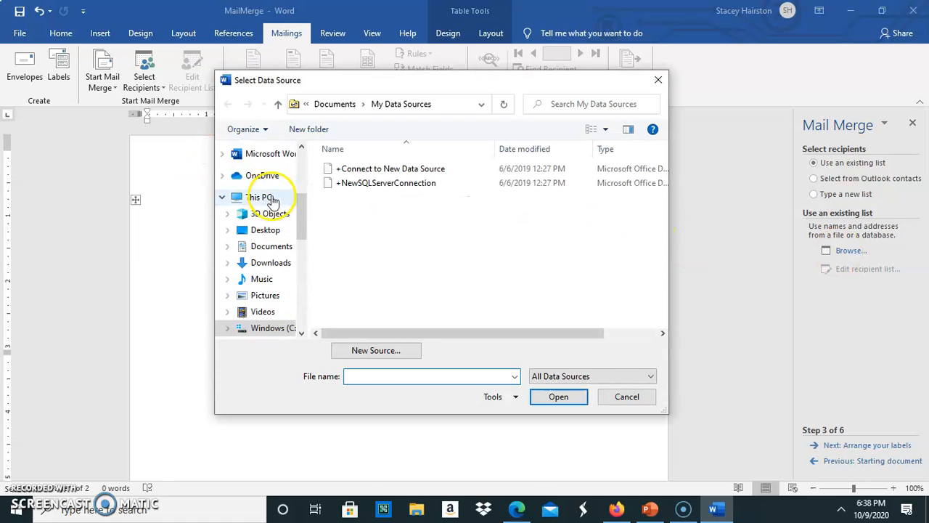
pyautogui.scroll(5, 301, 201)
pyautogui.click(267, 177)
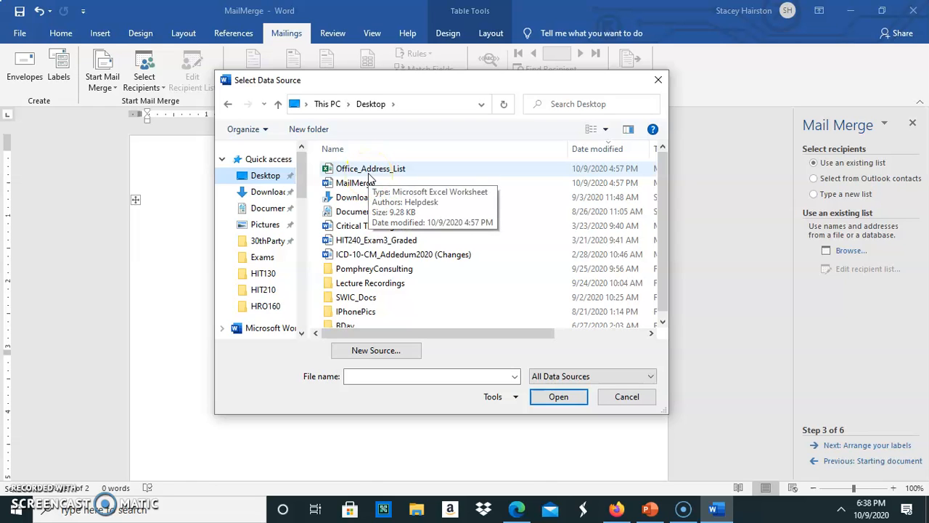
pyautogui.click(626, 396)
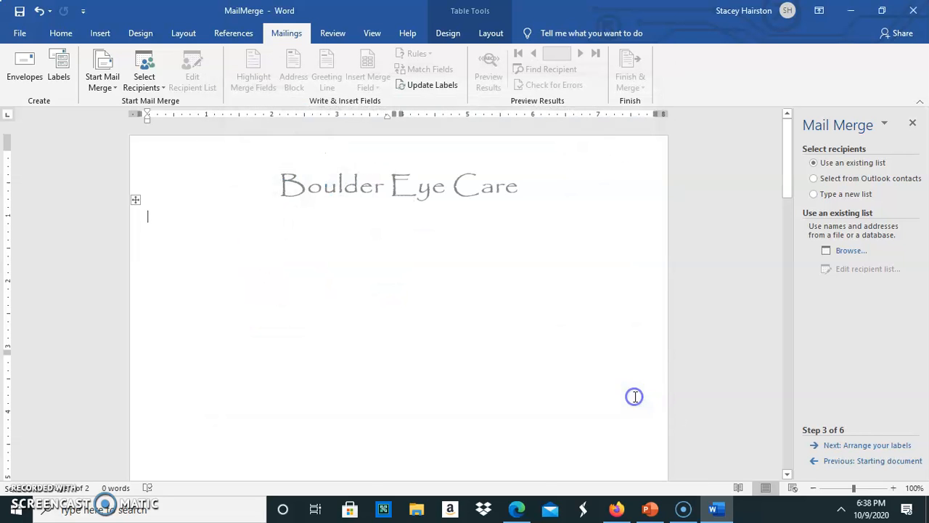
pyautogui.click(24, 69)
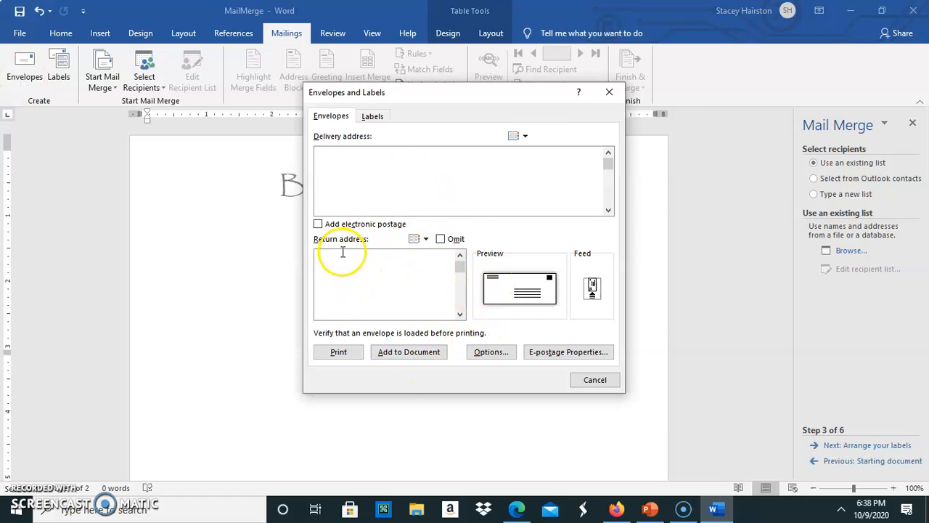
pyautogui.click(489, 351)
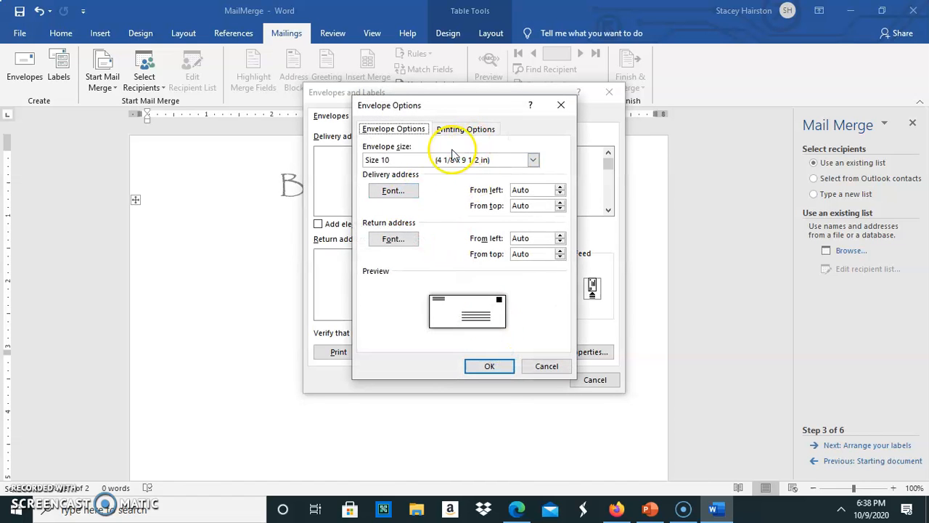
pyautogui.click(534, 161)
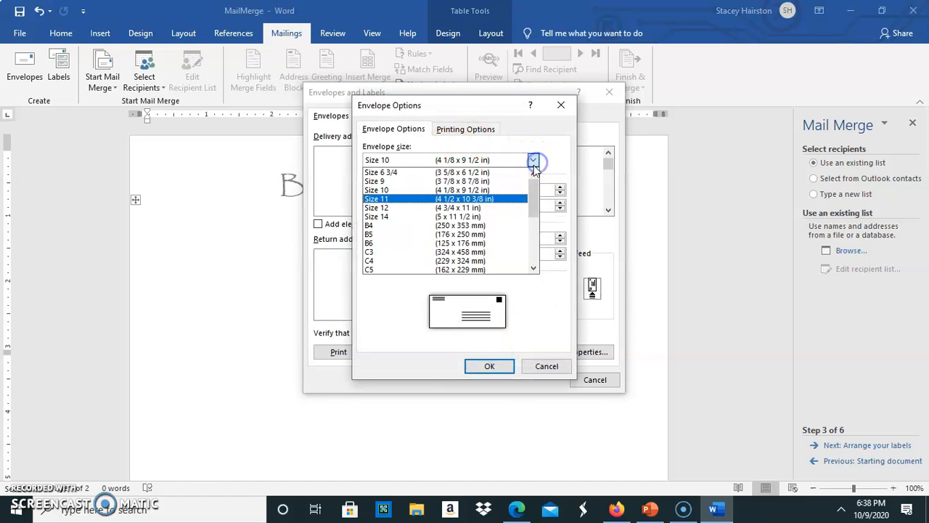
pyautogui.moveTo(536, 210); pyautogui.dragTo(532, 185)
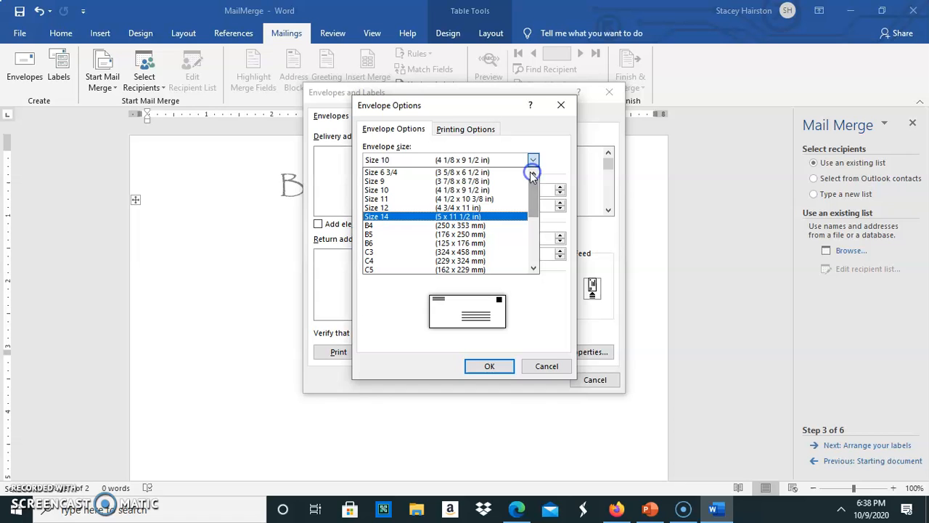
pyautogui.click(547, 365)
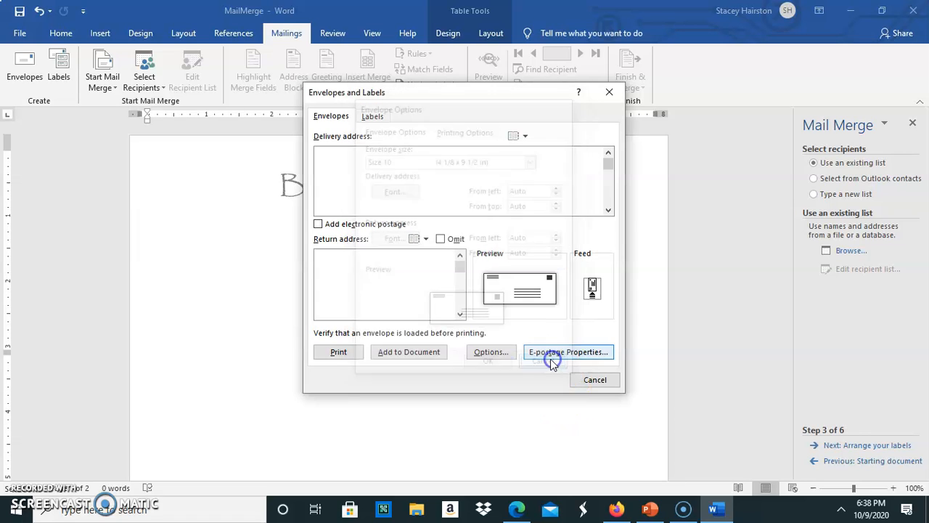
pyautogui.click(605, 387)
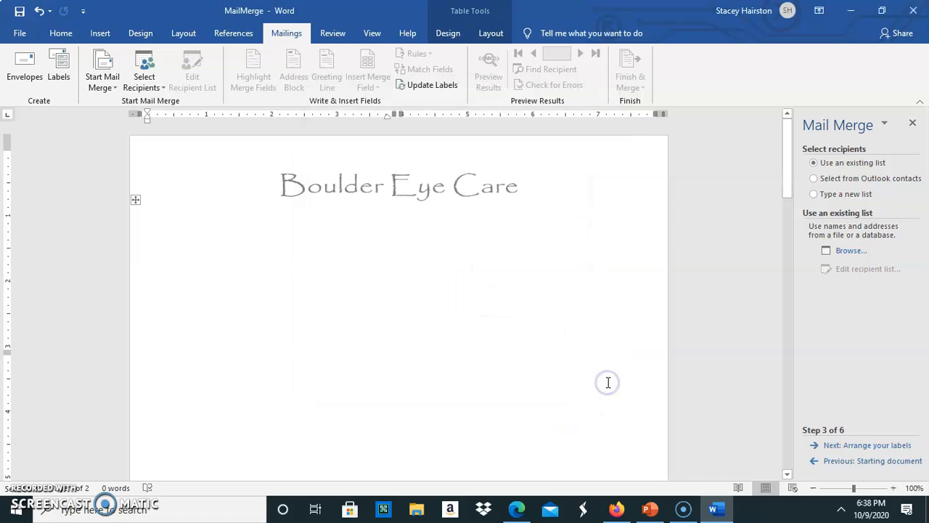
pyautogui.click(450, 398)
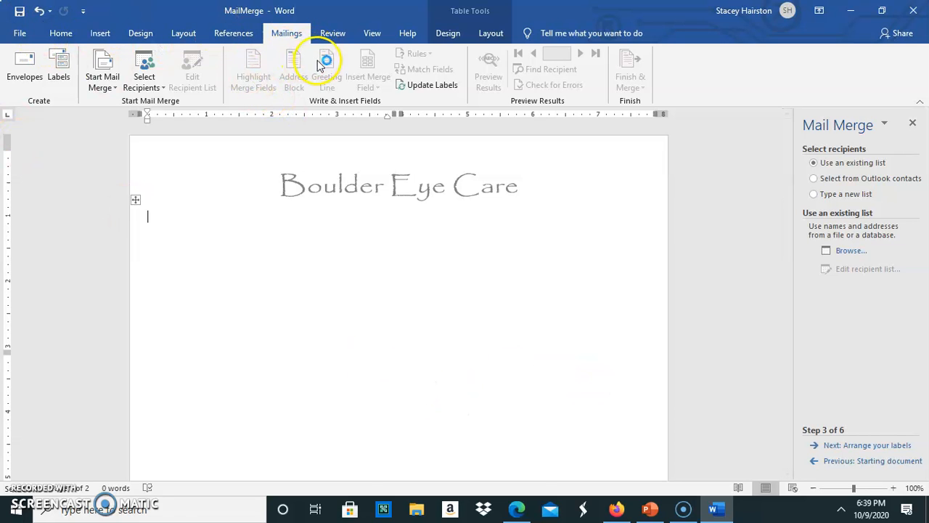
pyautogui.click(102, 82)
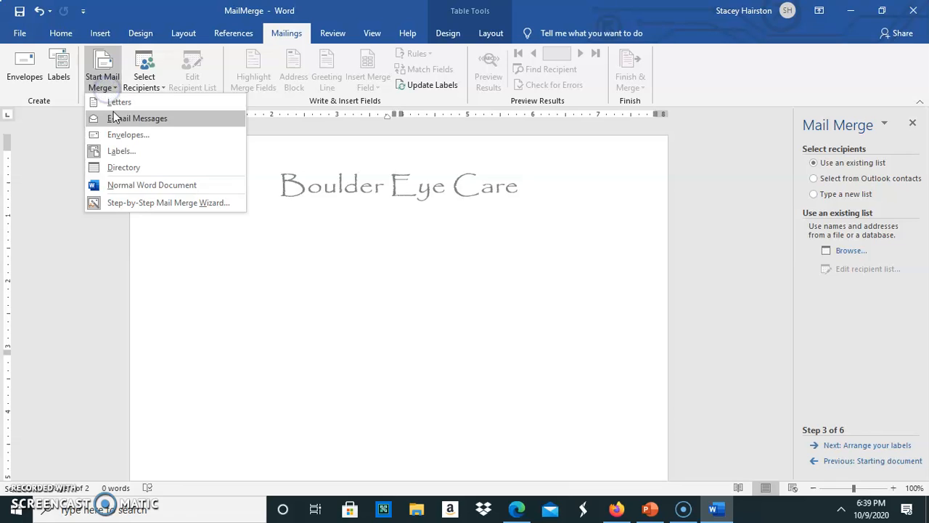
pyautogui.click(105, 203)
pyautogui.click(103, 83)
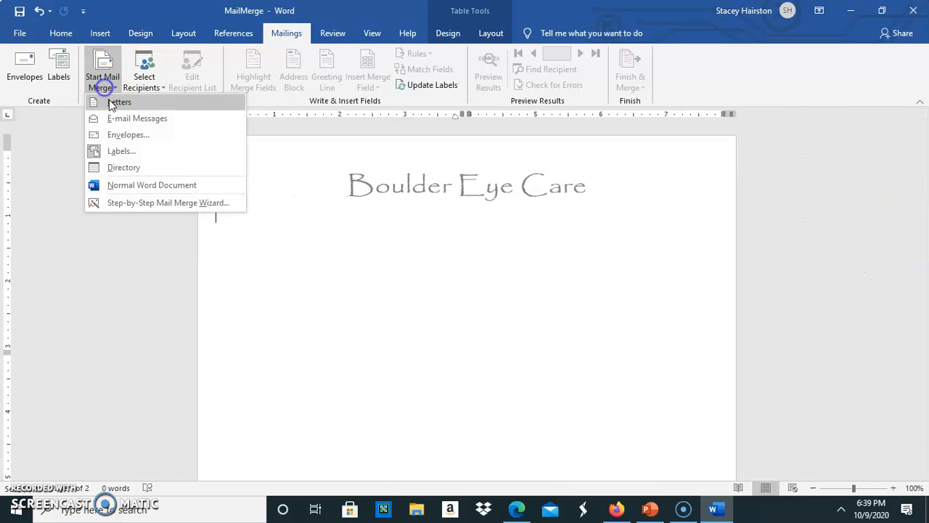
pyautogui.click(132, 201)
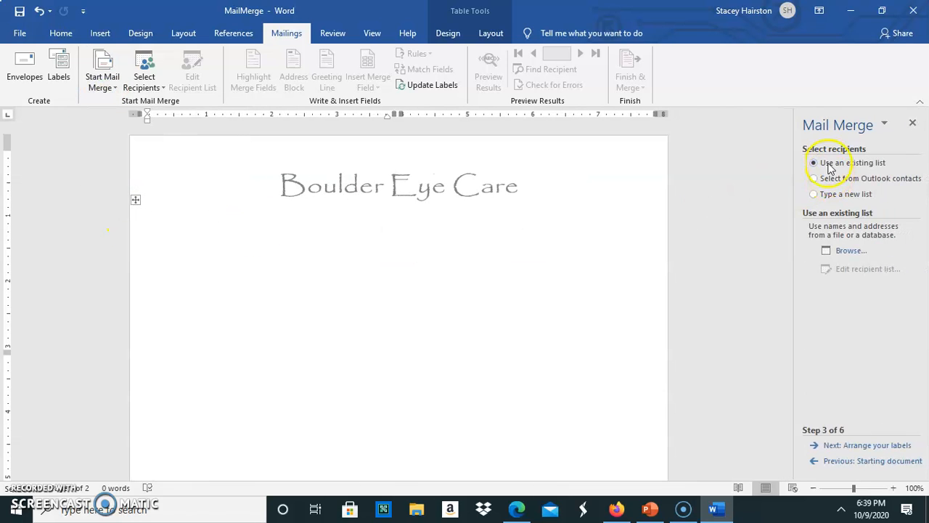
pyautogui.click(22, 64)
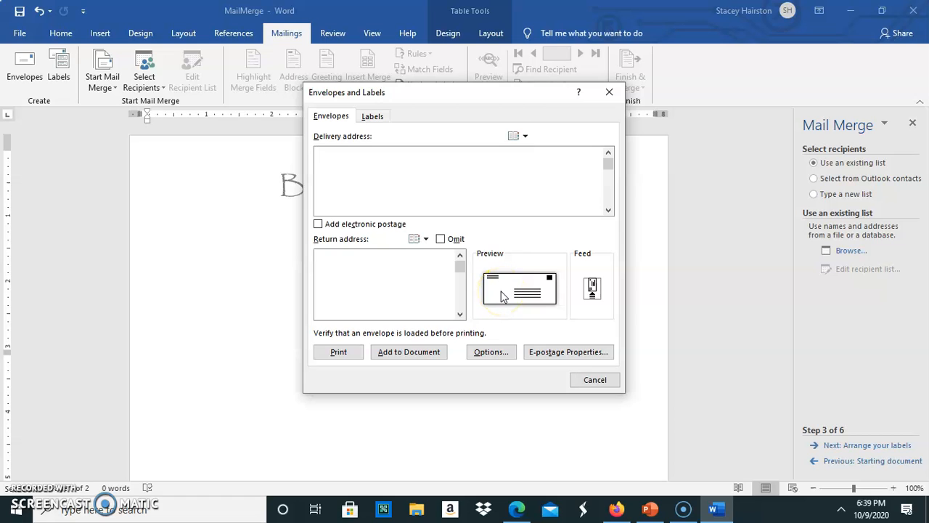
pyautogui.click(490, 352)
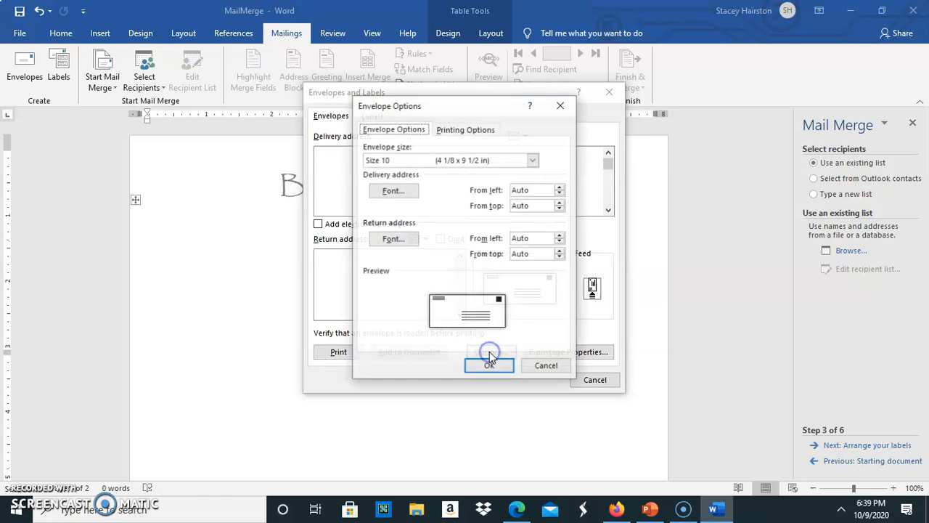
pyautogui.click(532, 160)
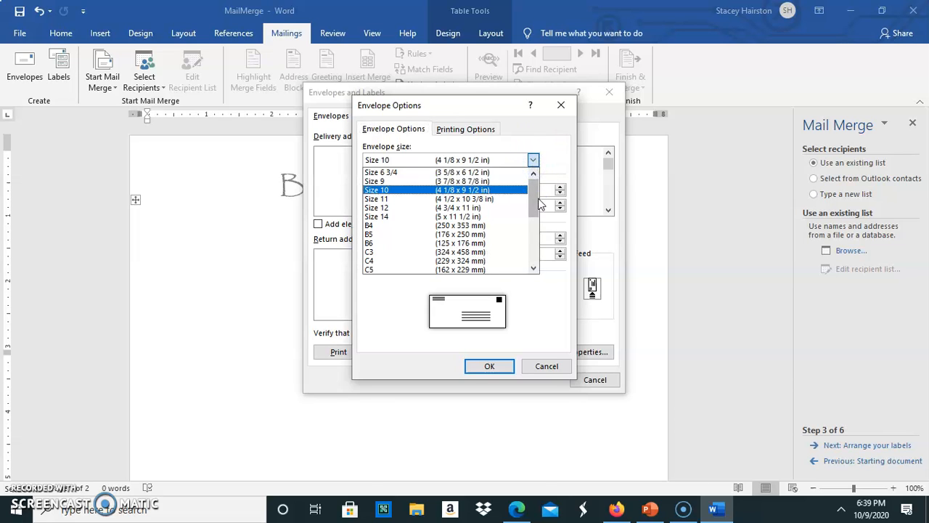
pyautogui.moveTo(530, 190); pyautogui.dragTo(532, 170)
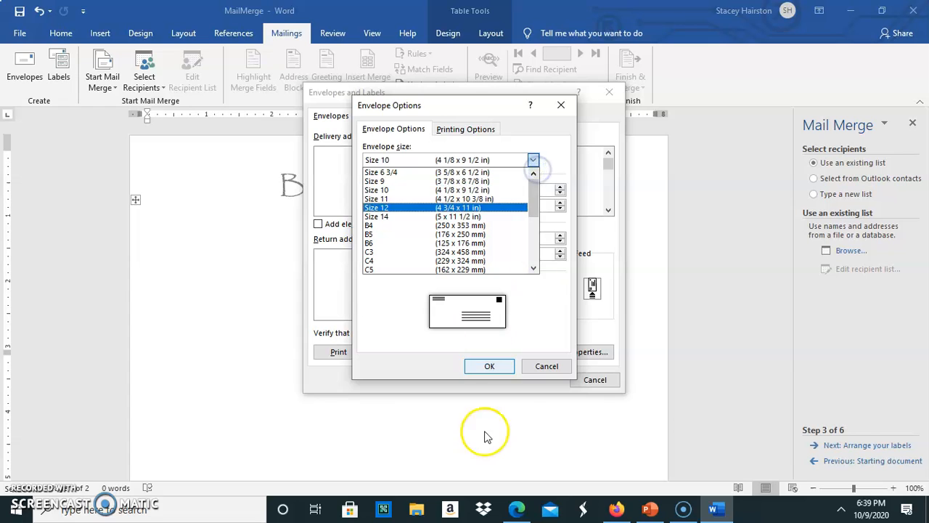
pyautogui.click(546, 366)
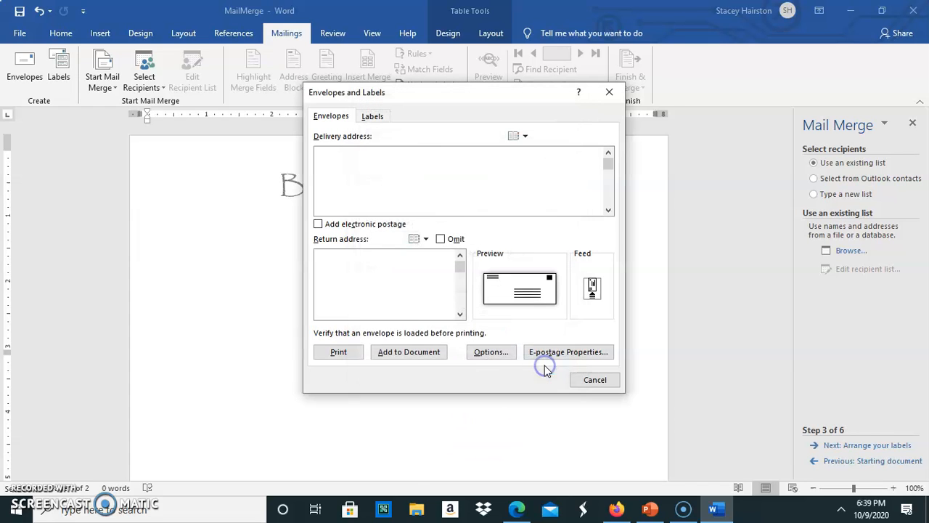
pyautogui.click(591, 379)
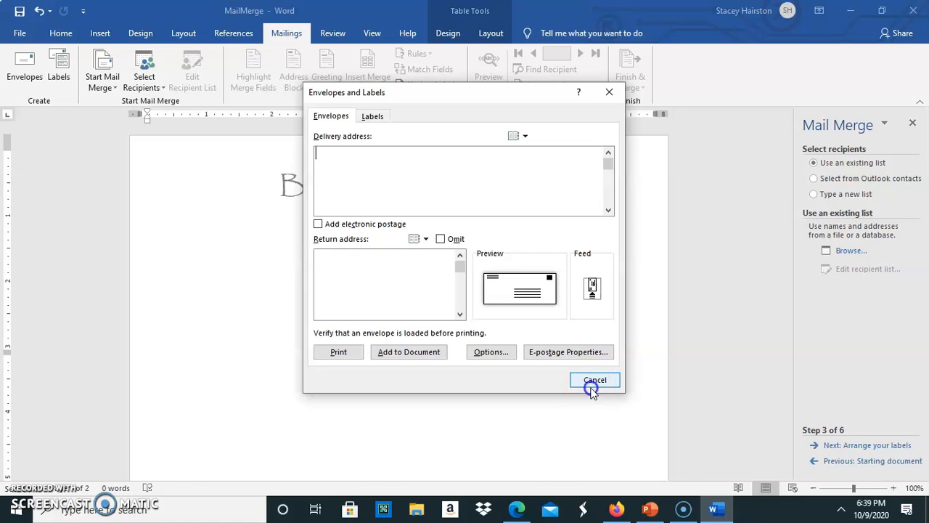
pyautogui.click(589, 381)
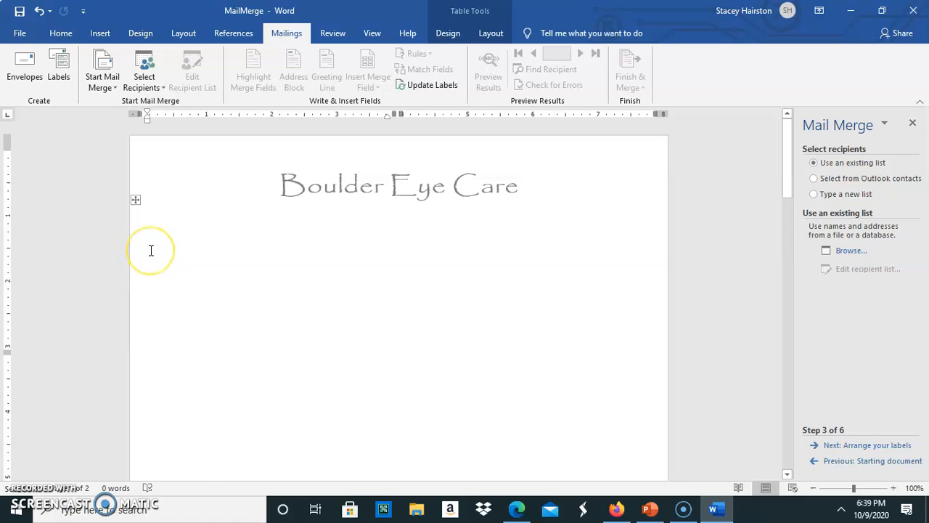